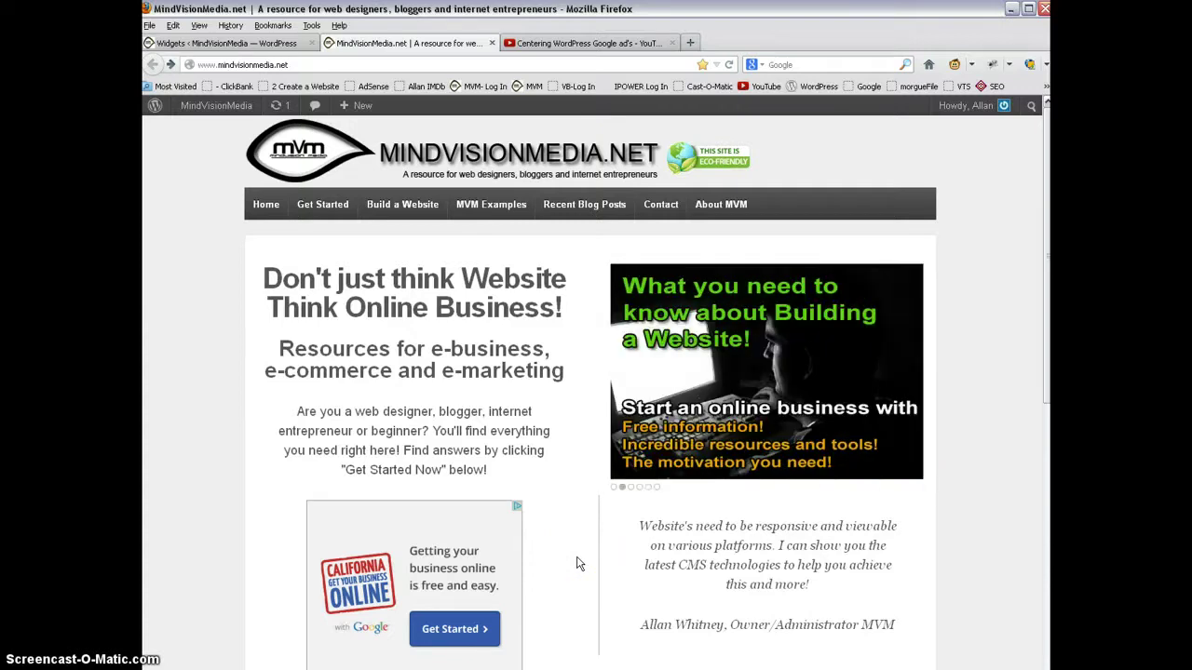
Switch to the Widgets page and scroll through its sidebar and Home Widget areas.
scroll(559, 545, down, 5)
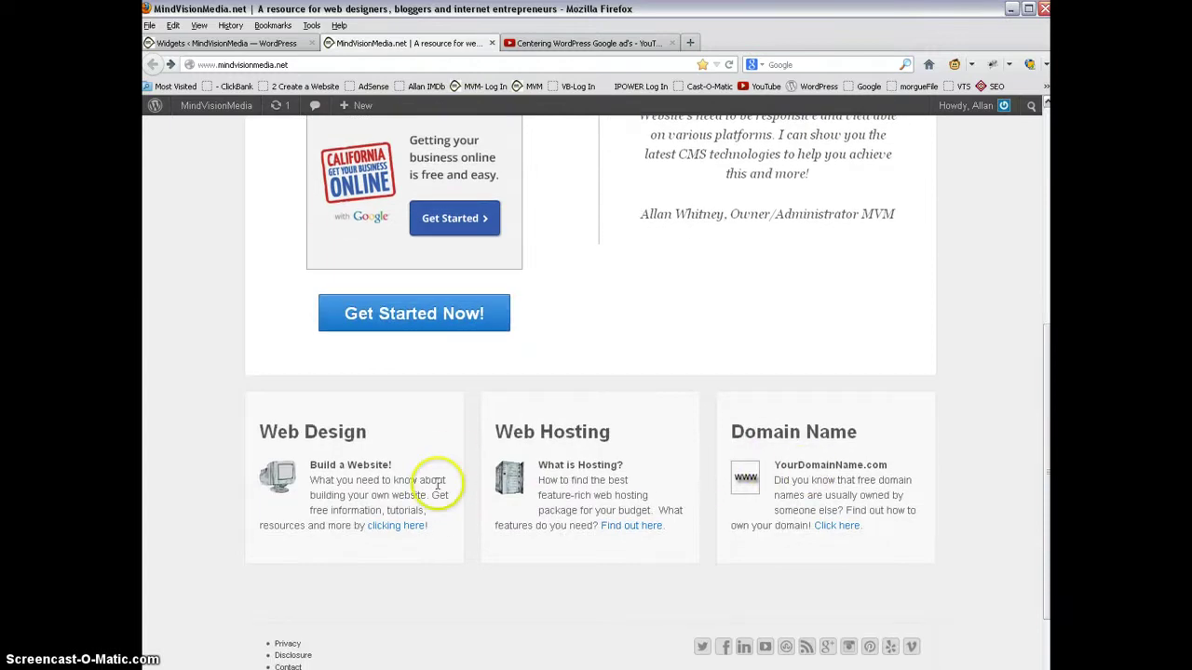
scroll(709, 484, up, 5)
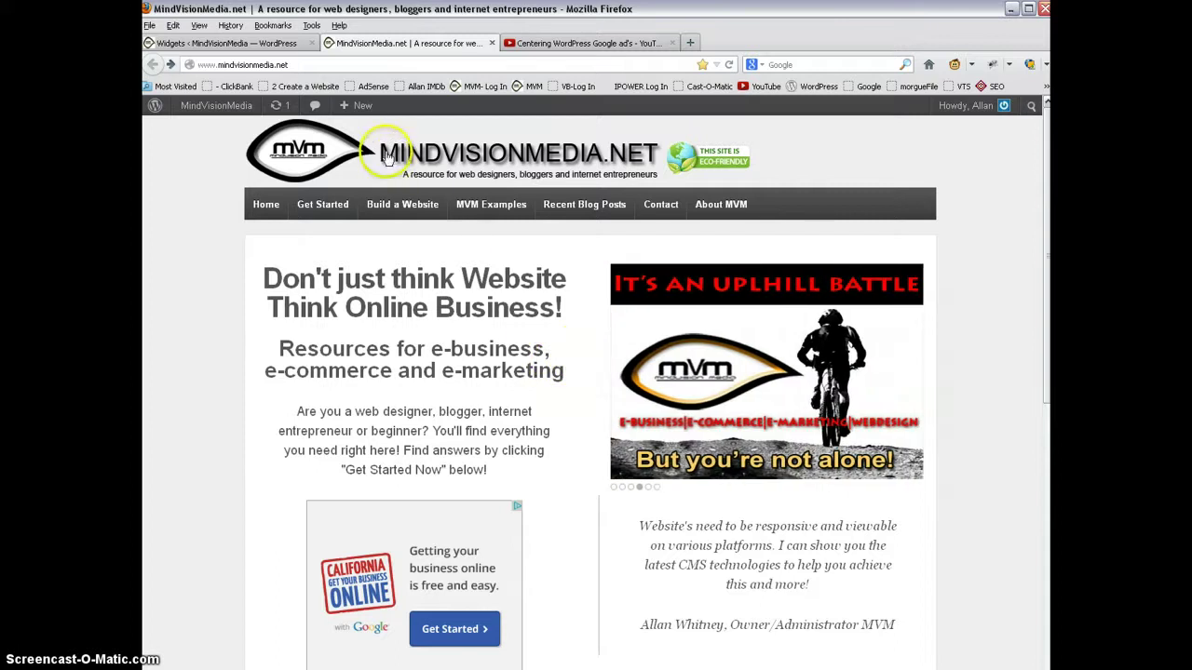
click(307, 43)
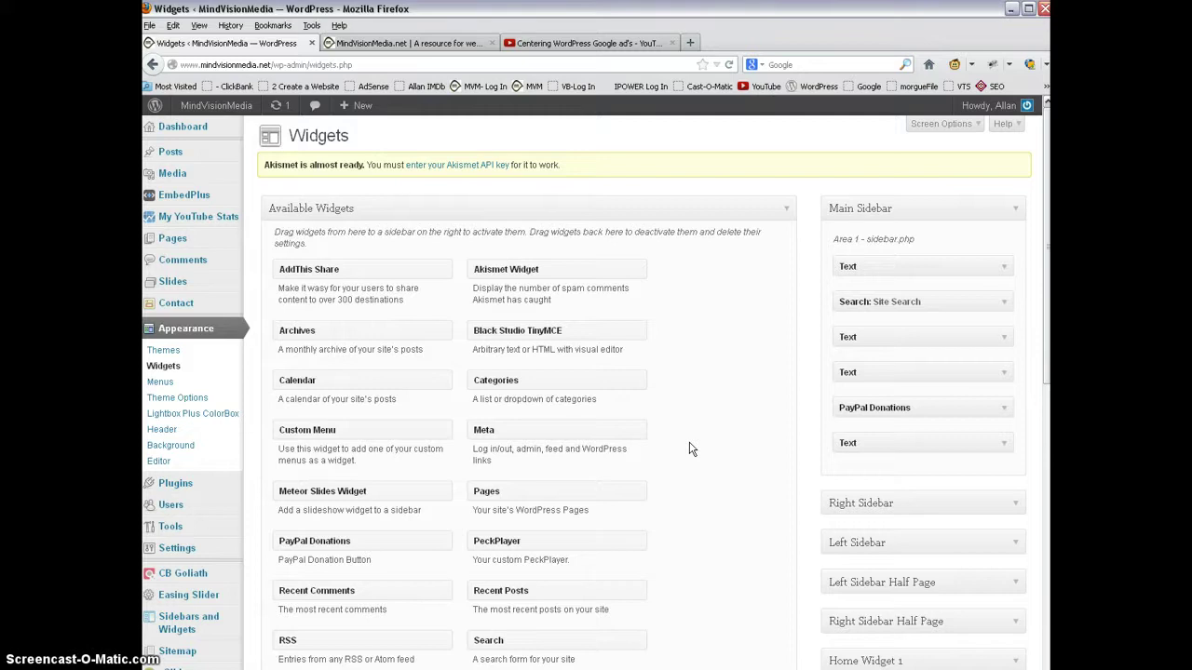
scroll(691, 448, down, 3)
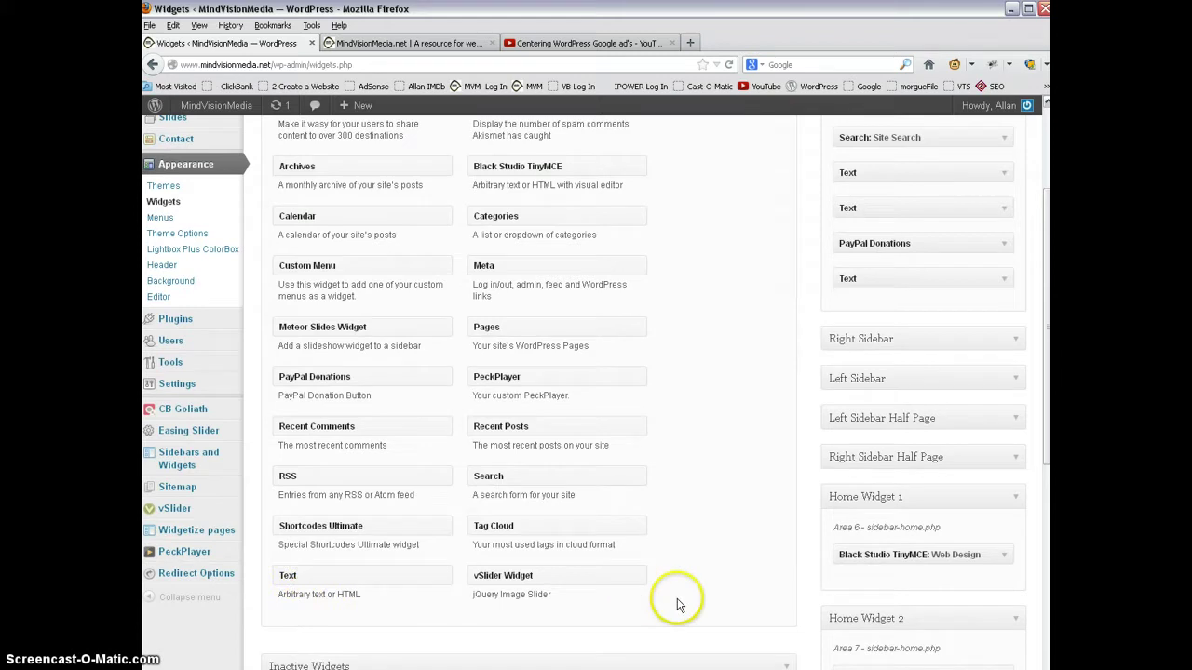
scroll(633, 488, up, 2)
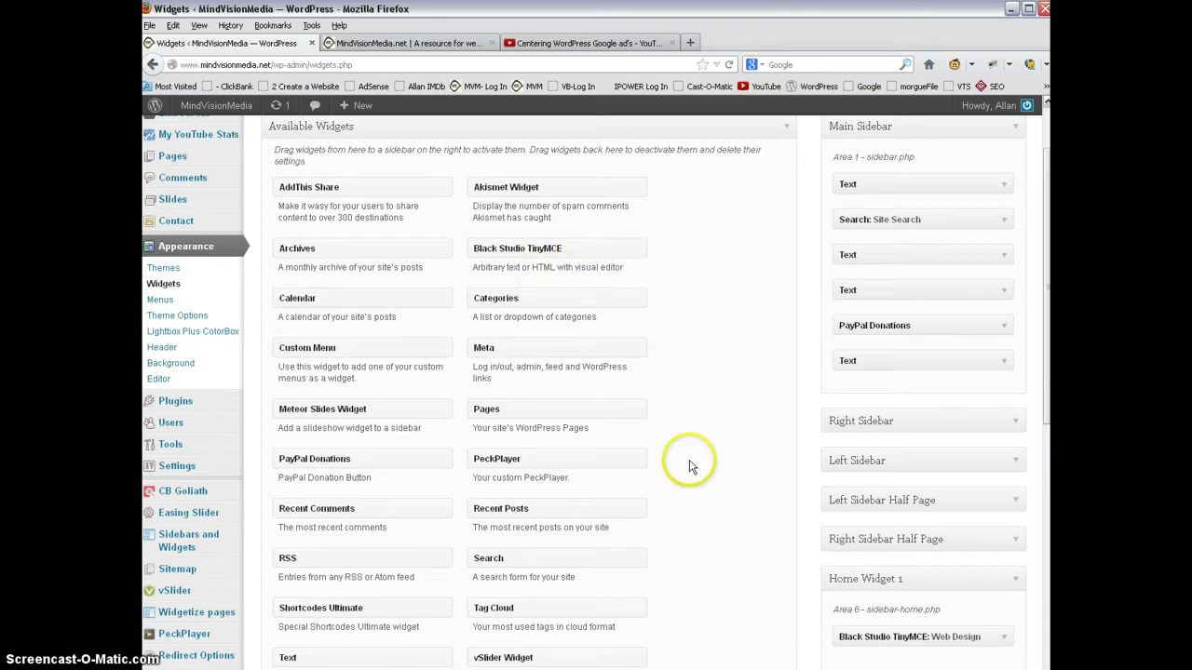
scroll(689, 465, down, 3)
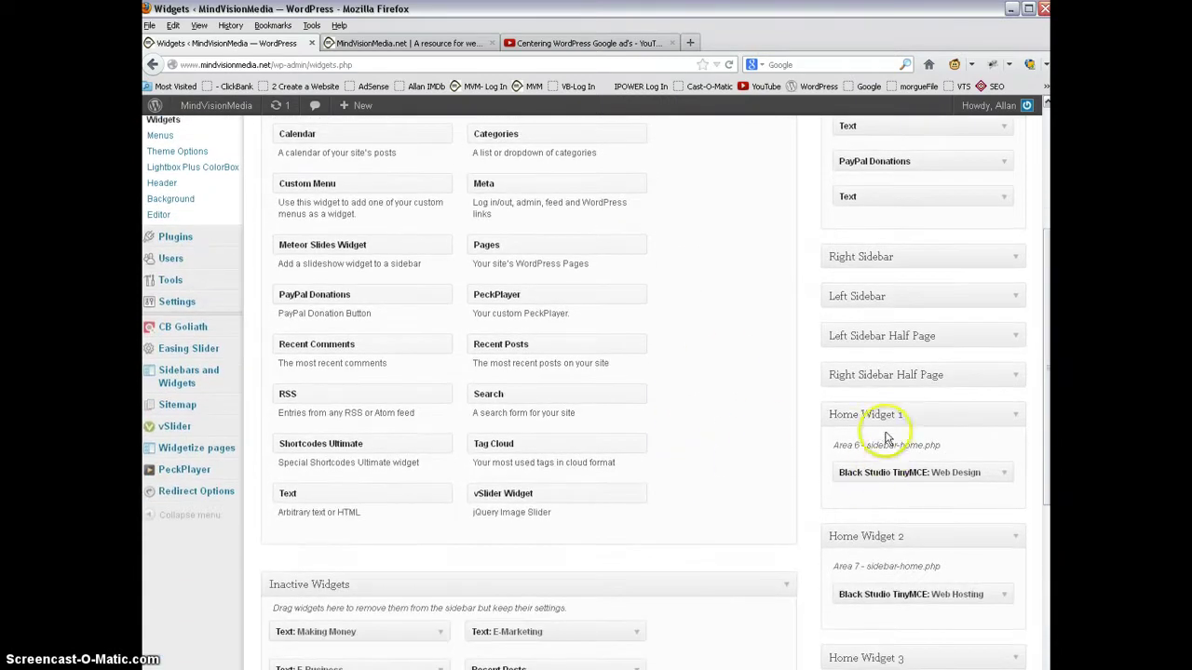
Collapse Home Widgets 1 and 2, then re-expand Home Widget 1 to show its Web Design widget.
click(1018, 417)
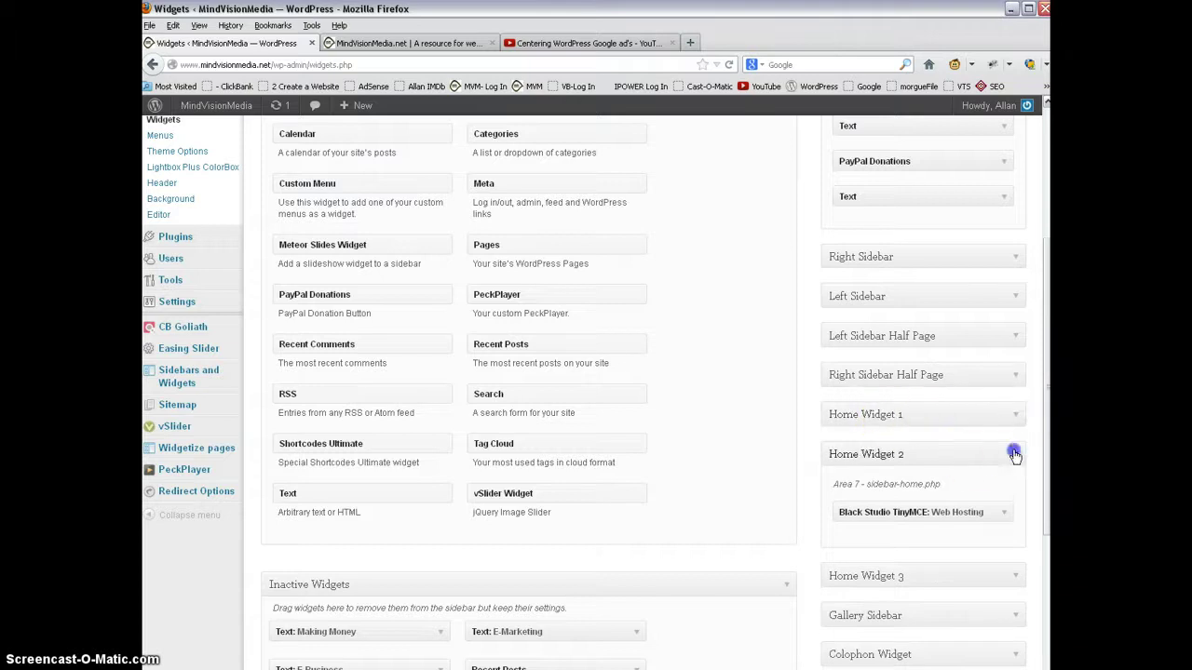
click(1014, 453)
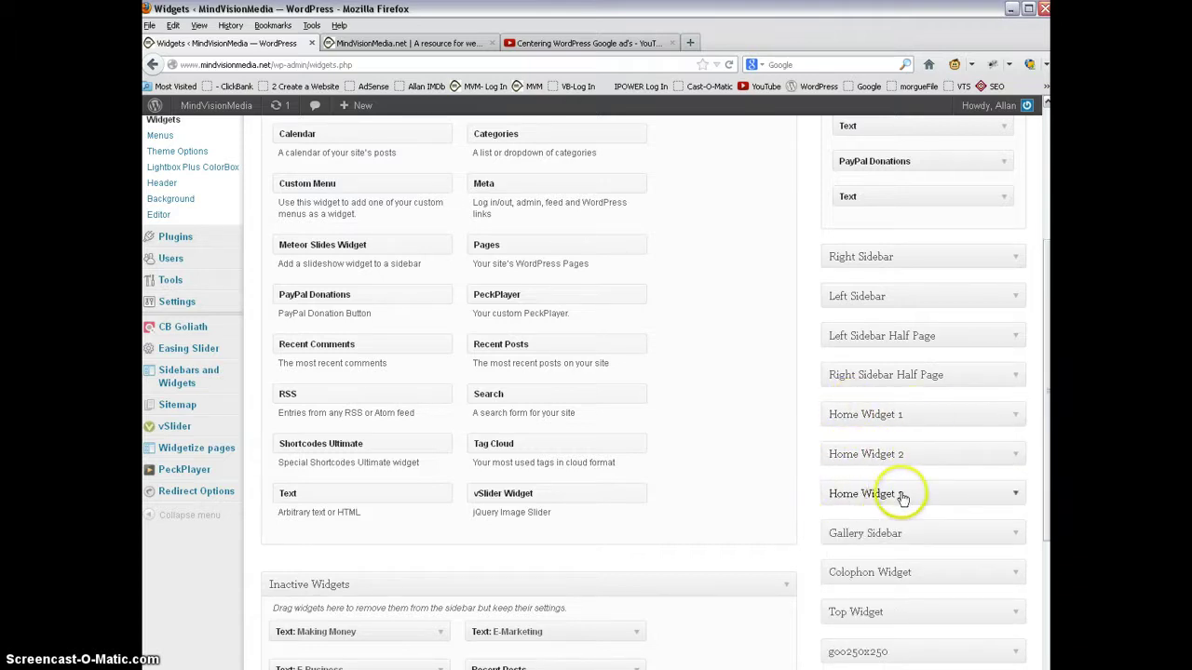
click(1014, 416)
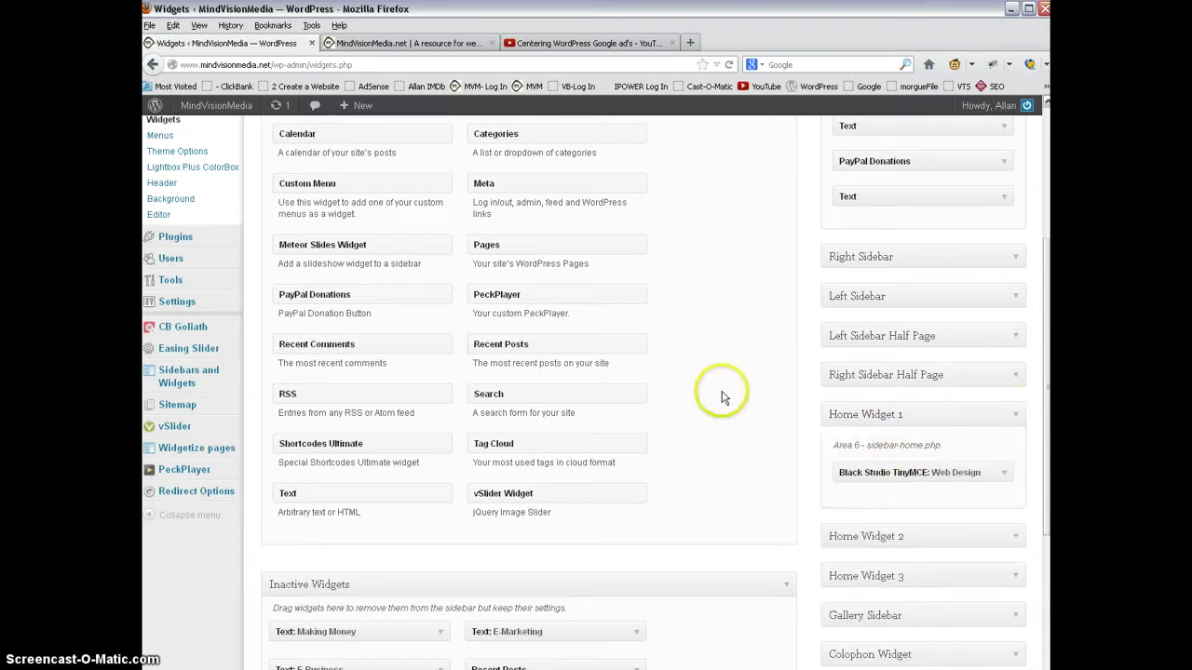
scroll(656, 294, up, 1)
scroll(668, 296, up, 4)
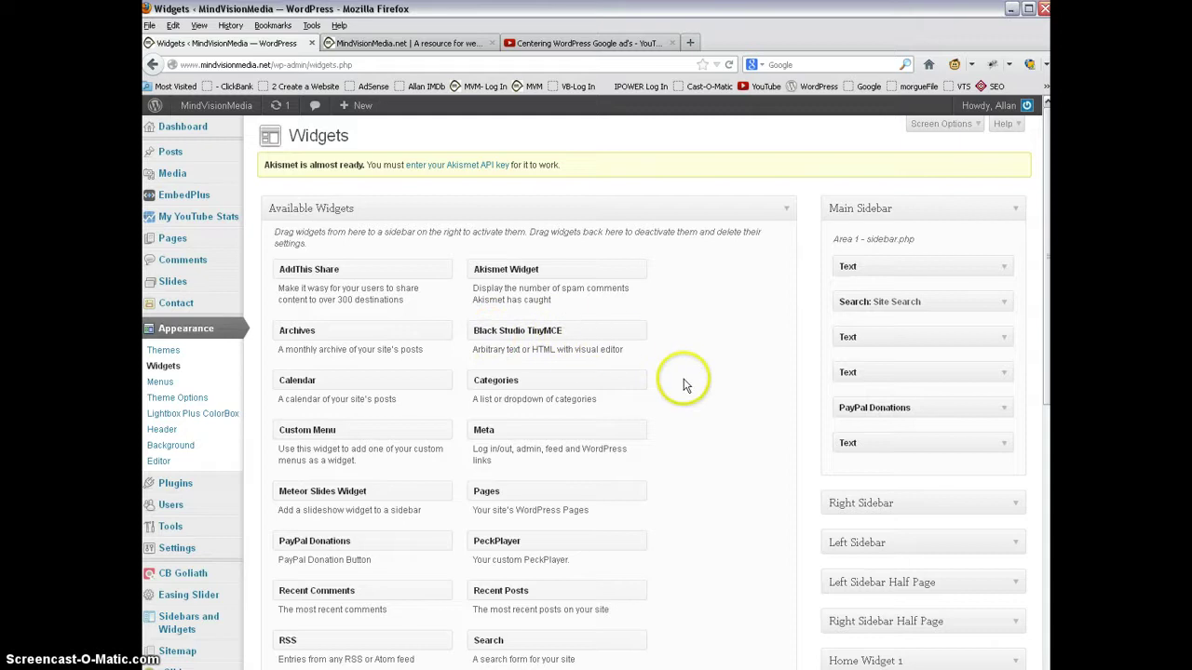
scroll(686, 383, down, 5)
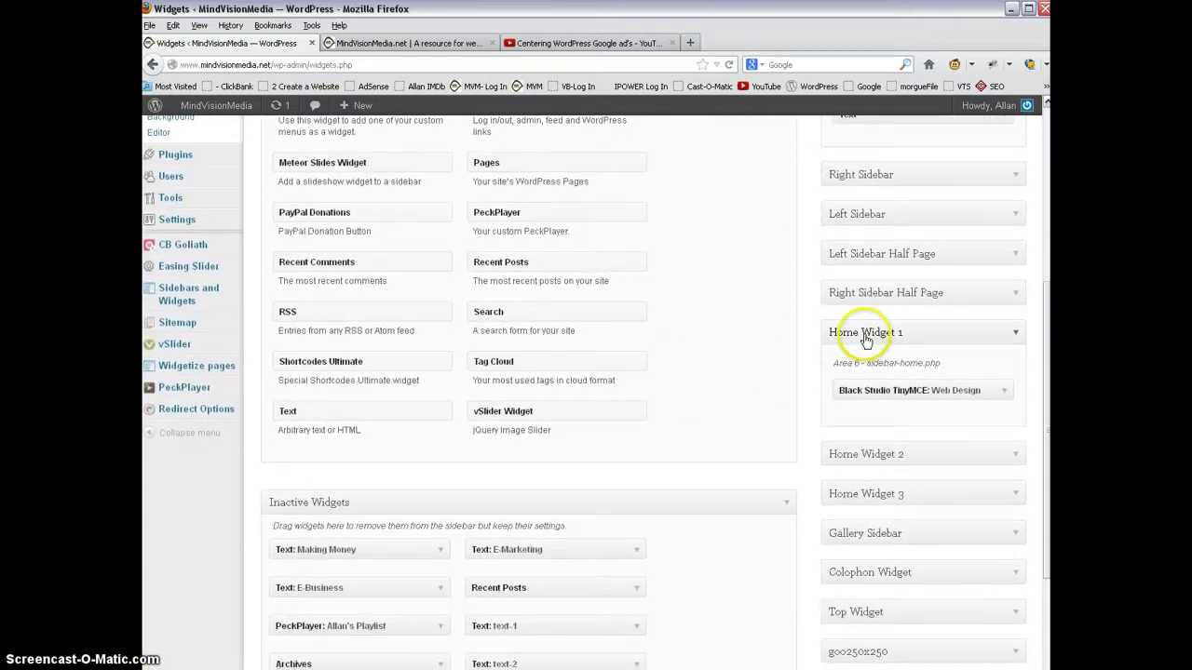
Expand the Web Design widget's editor and select its computer icon image.
click(1005, 393)
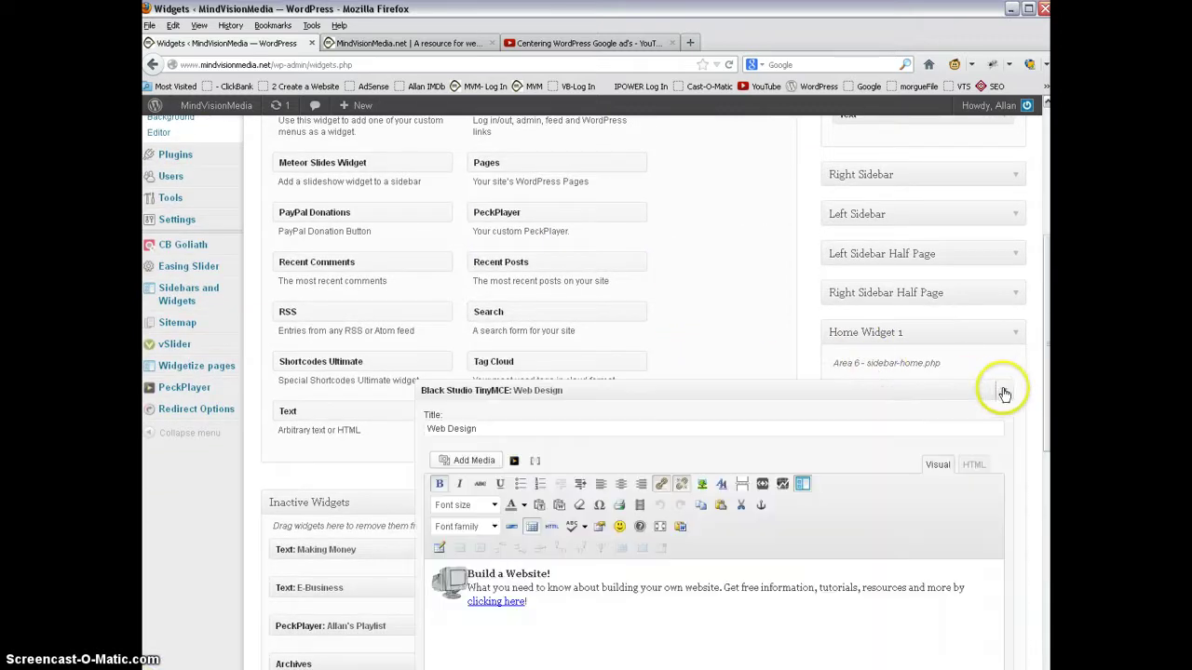
scroll(606, 642, down, 3)
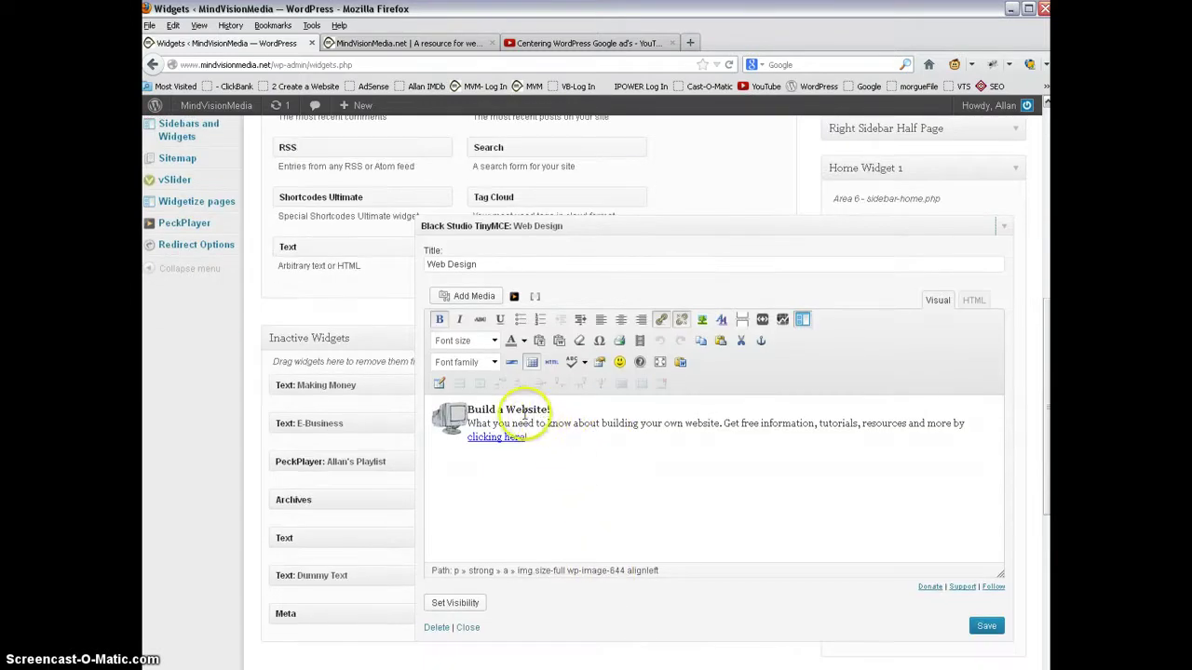
click(469, 409)
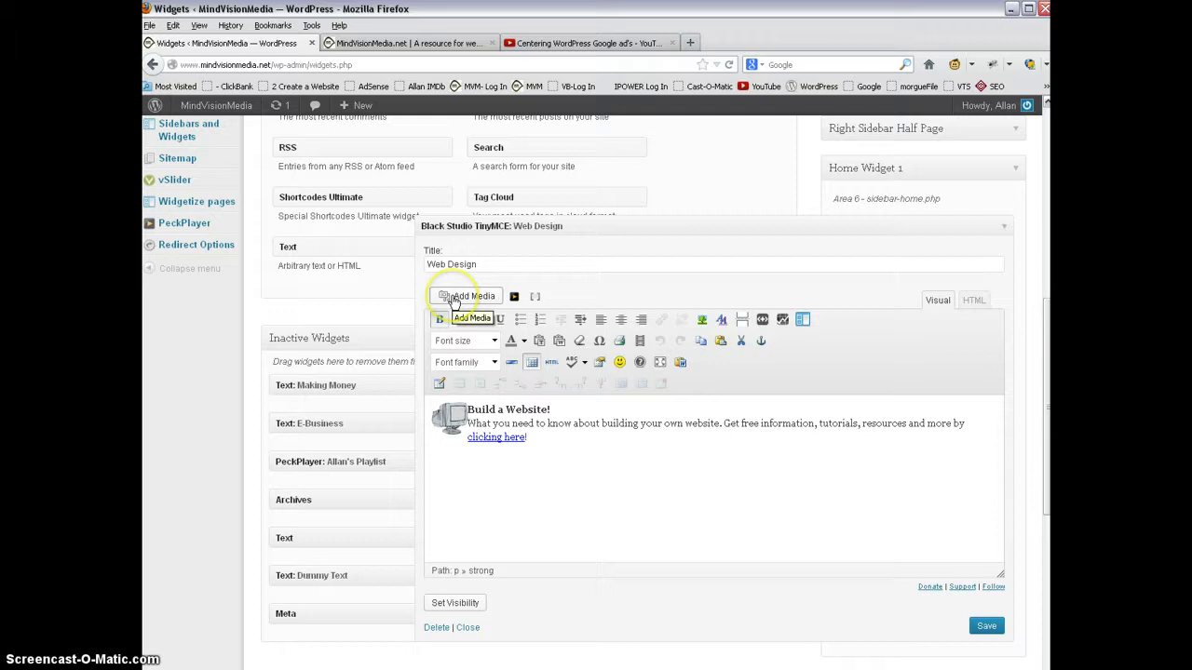
click(452, 420)
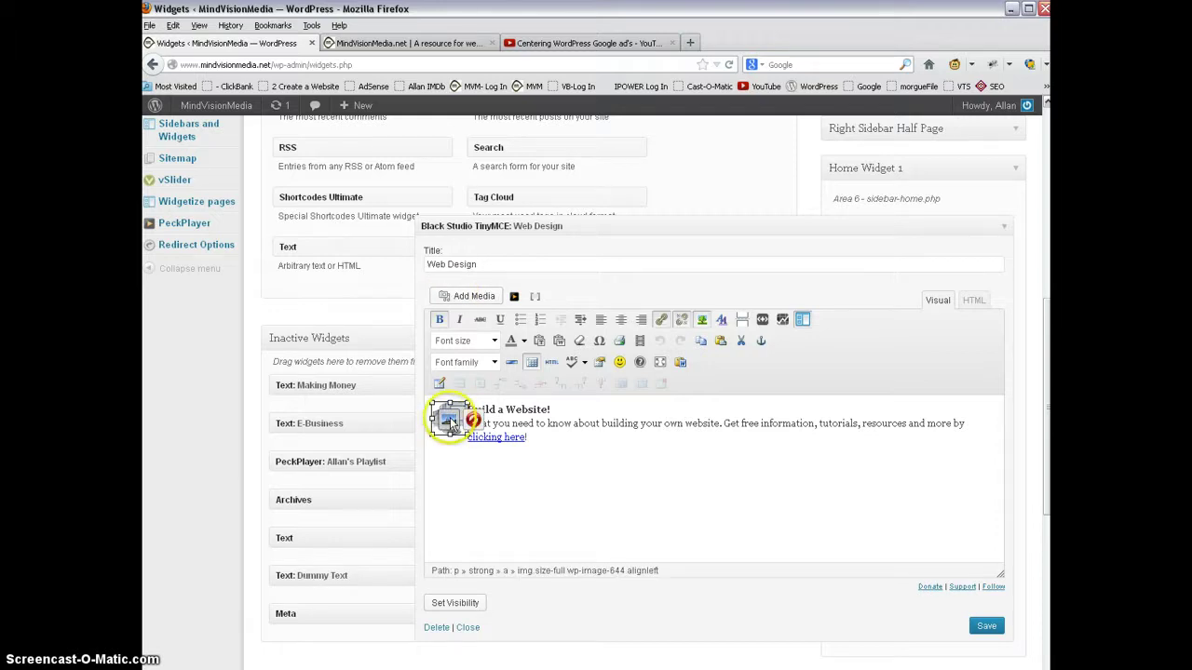
click(448, 422)
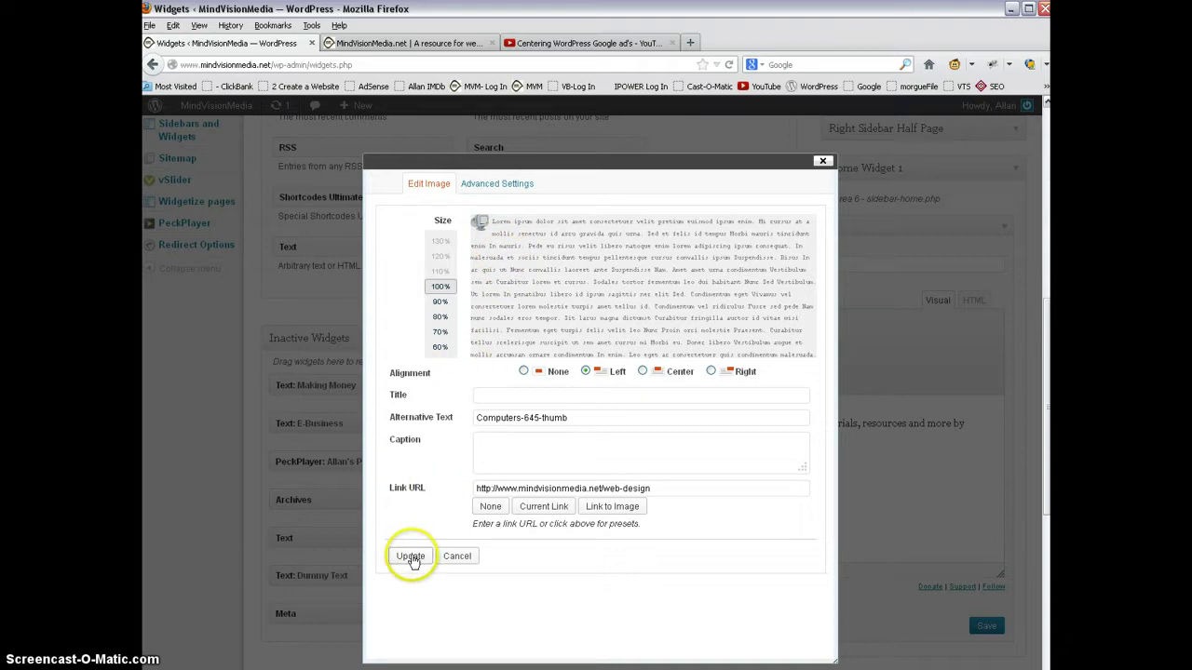
click(457, 560)
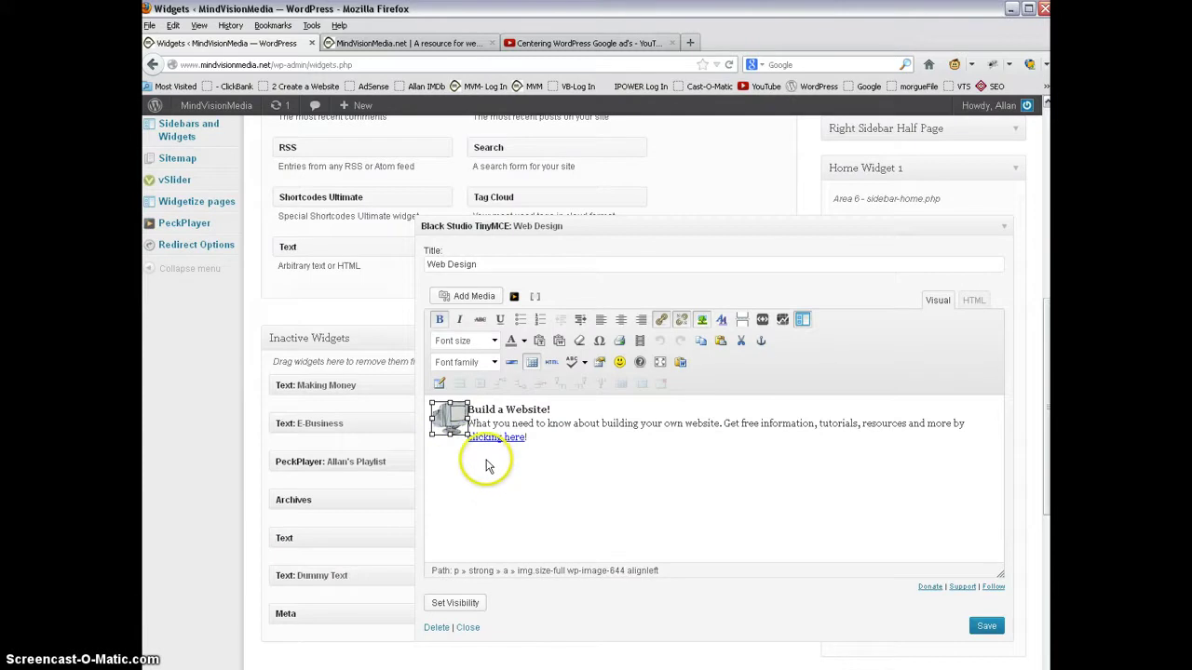
click(463, 409)
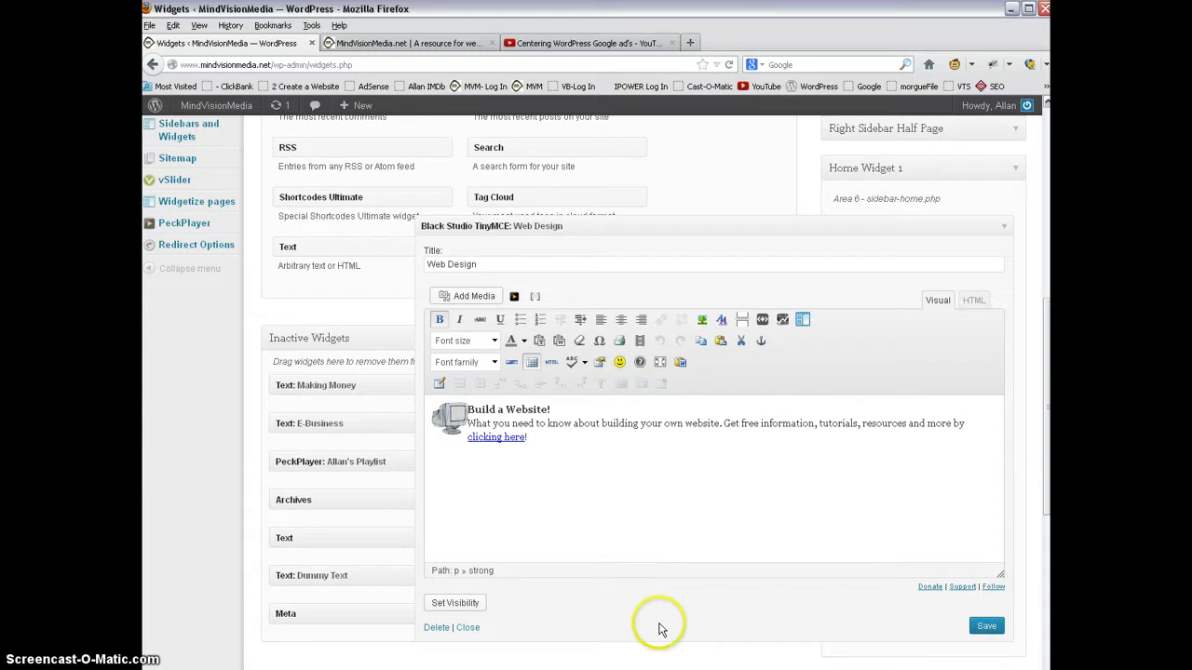
click(452, 420)
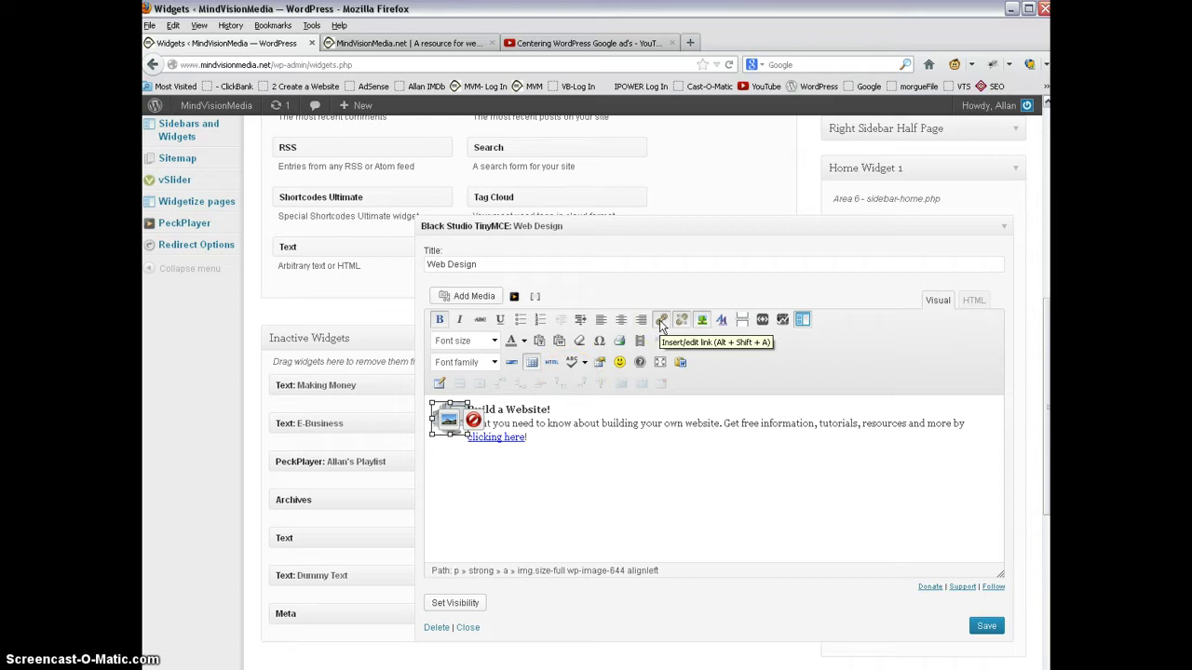
click(529, 440)
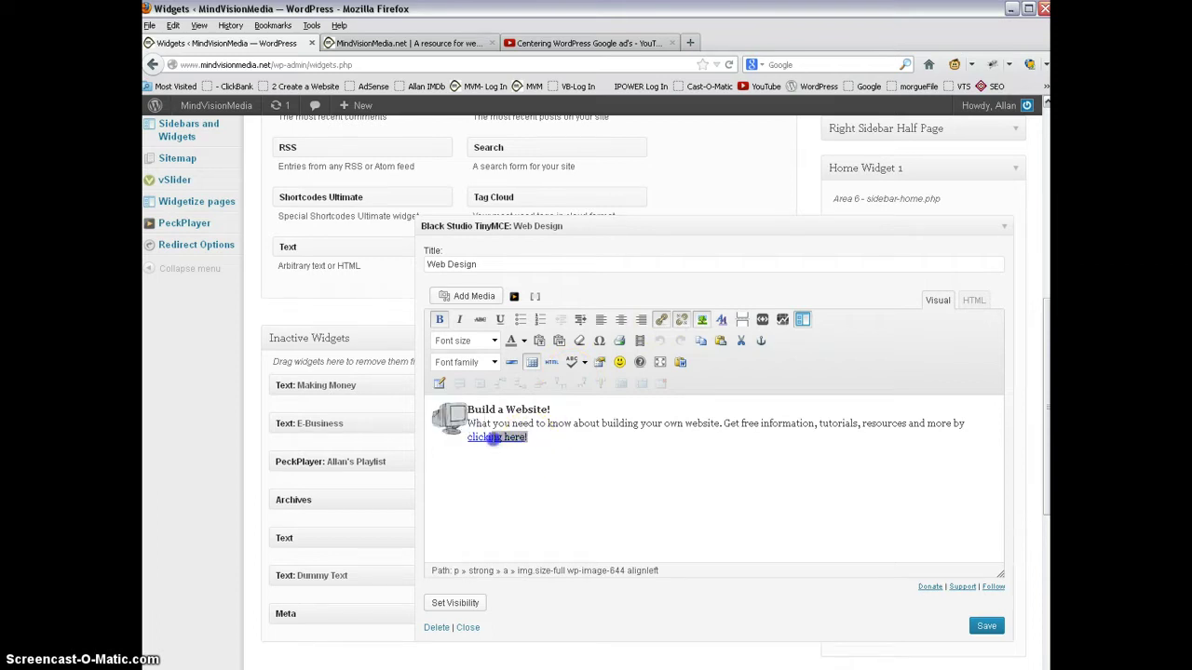
drag(468, 439, 468, 440)
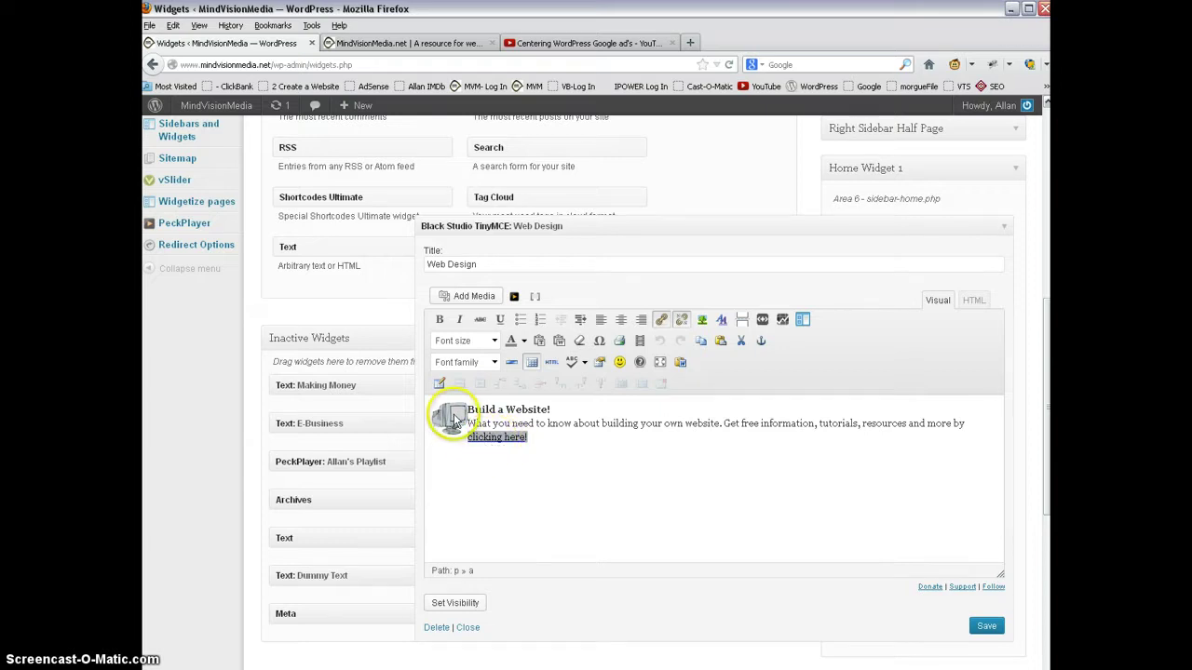
click(456, 421)
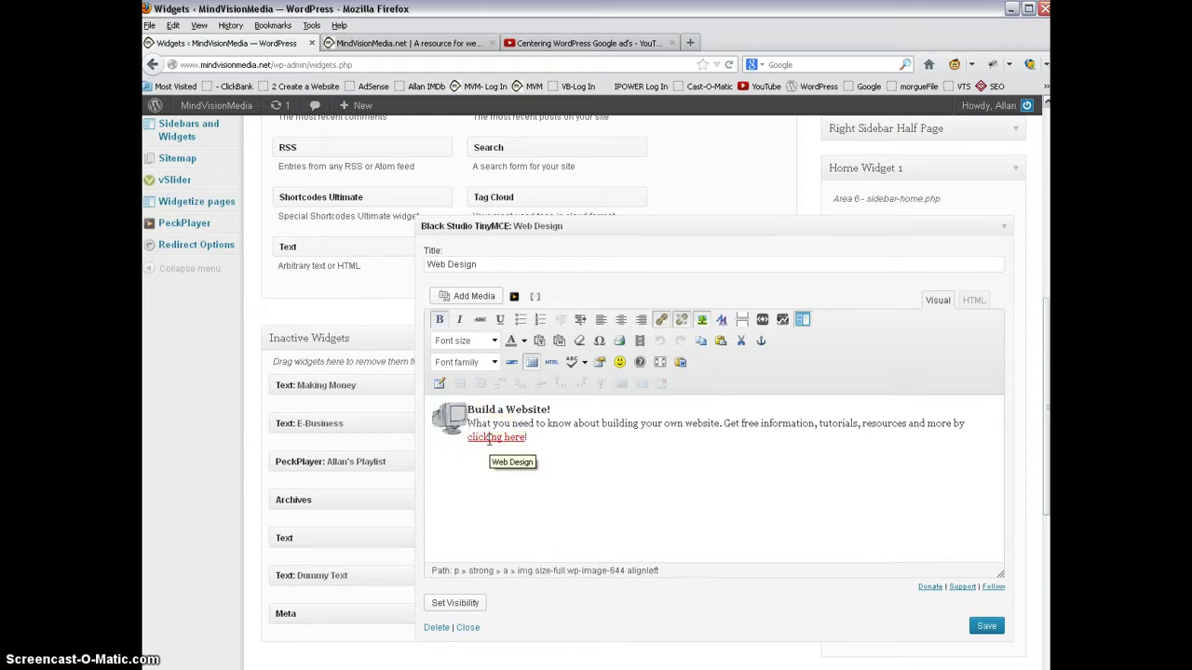
Review the link settings on the widget text, then save and close the Web Design widget.
click(662, 322)
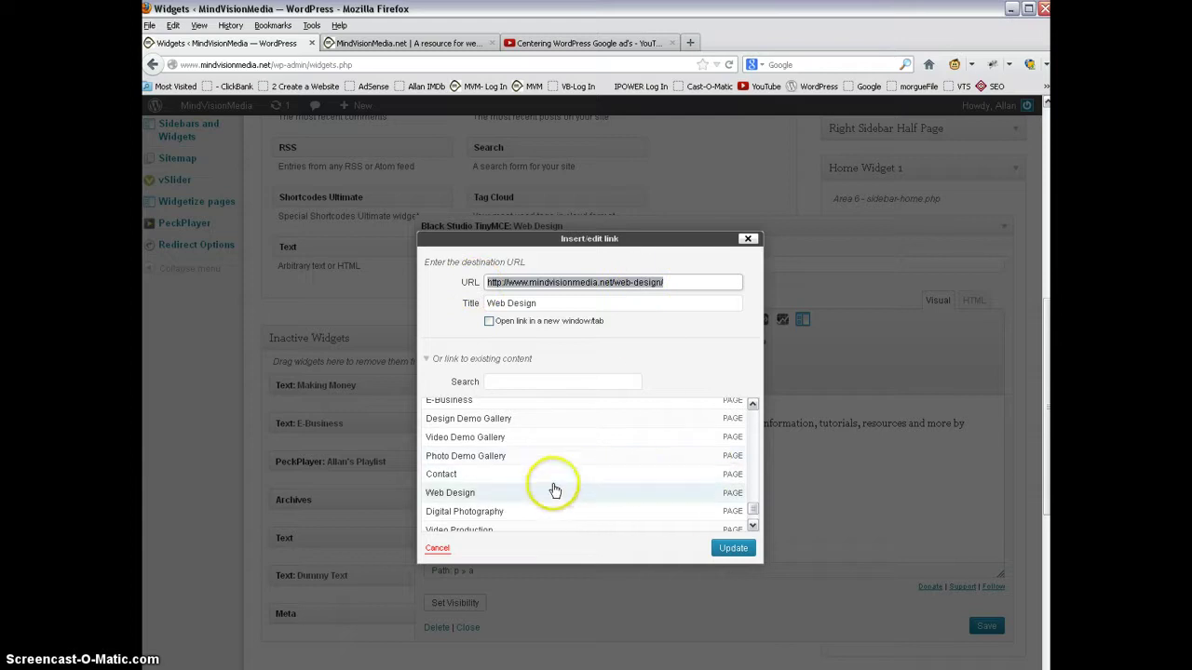
scroll(554, 486, down, 1)
scroll(552, 483, up, 3)
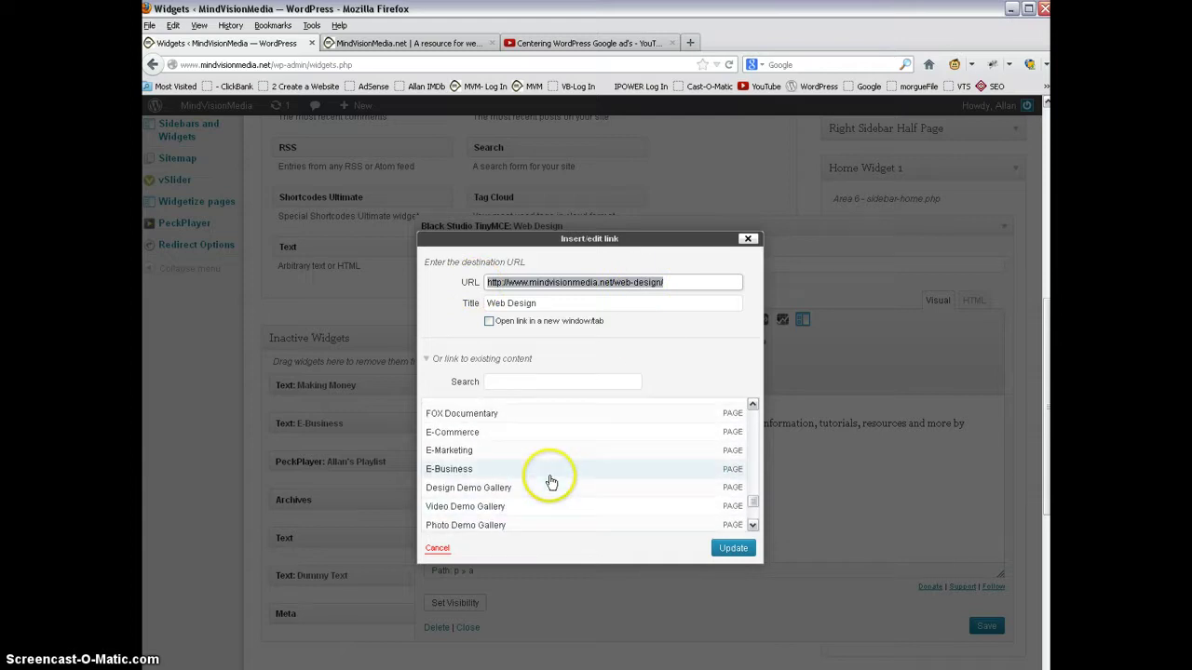
scroll(553, 482, up, 2)
scroll(553, 482, down, 5)
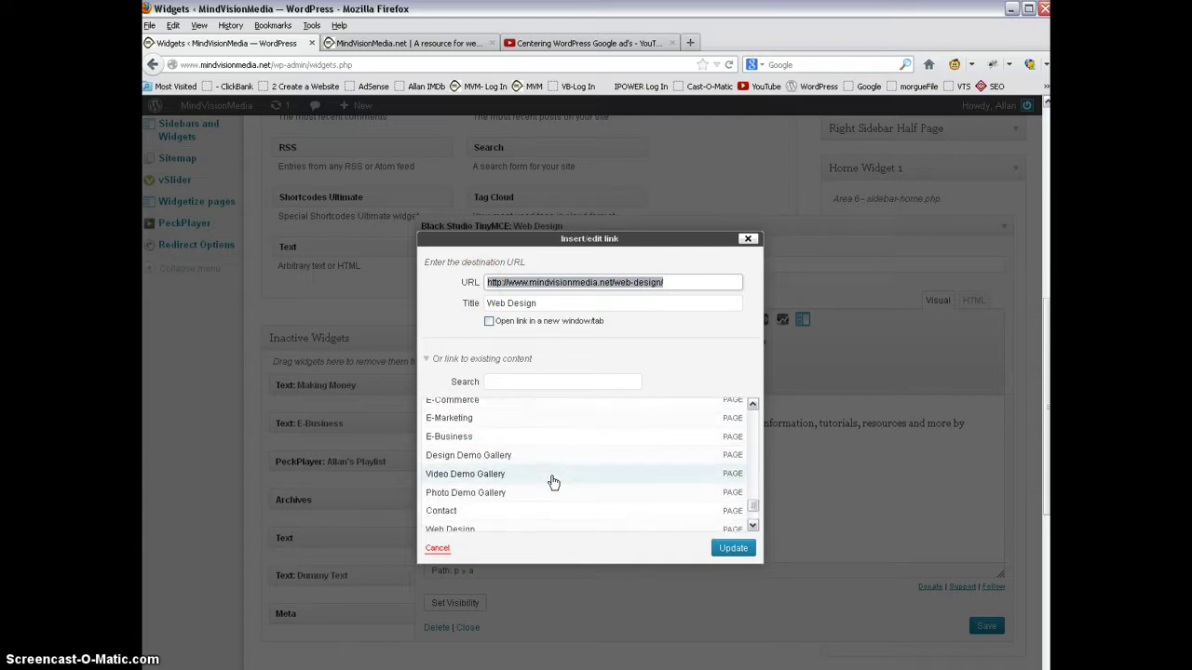
click(759, 548)
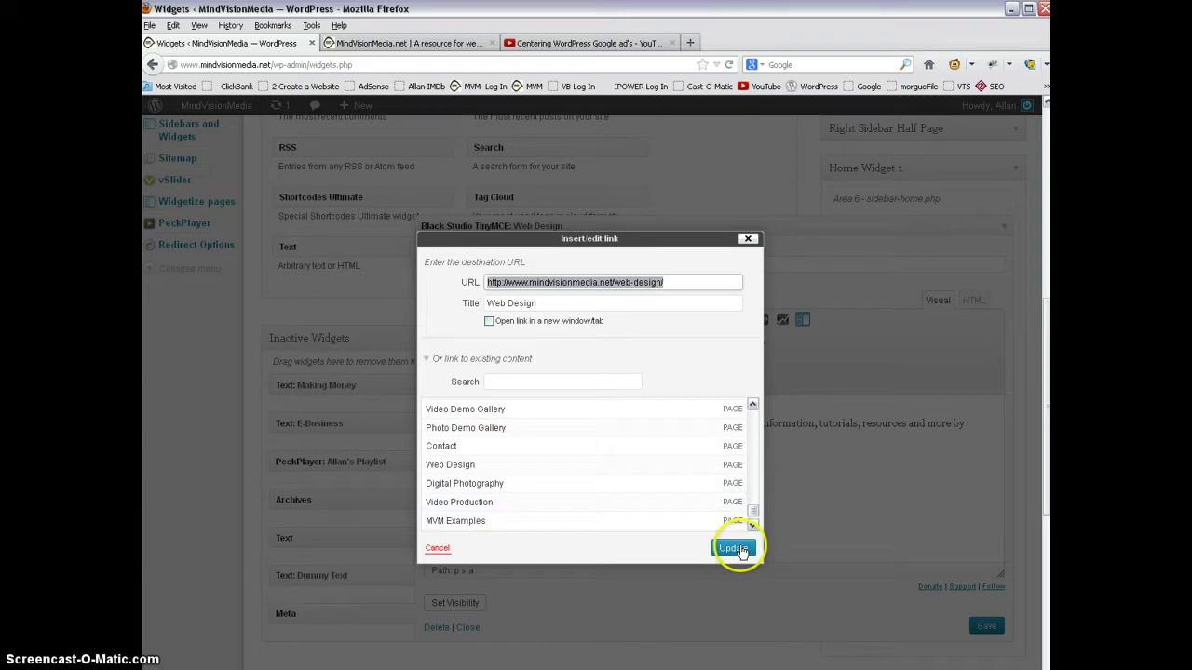
click(437, 548)
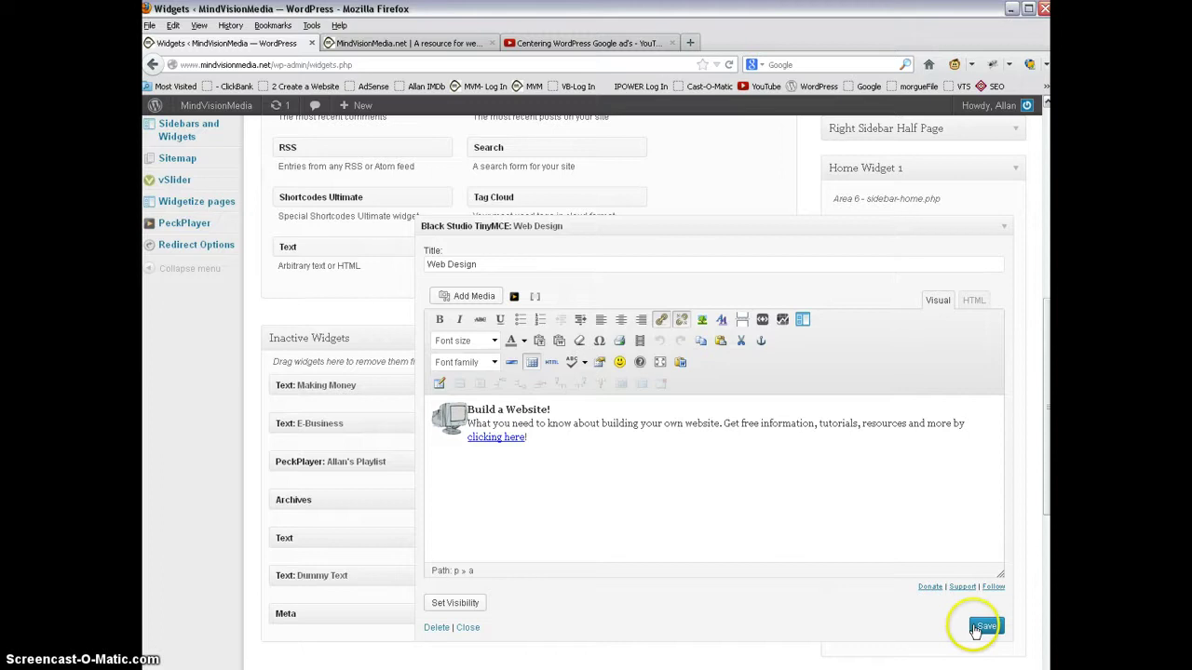
click(469, 628)
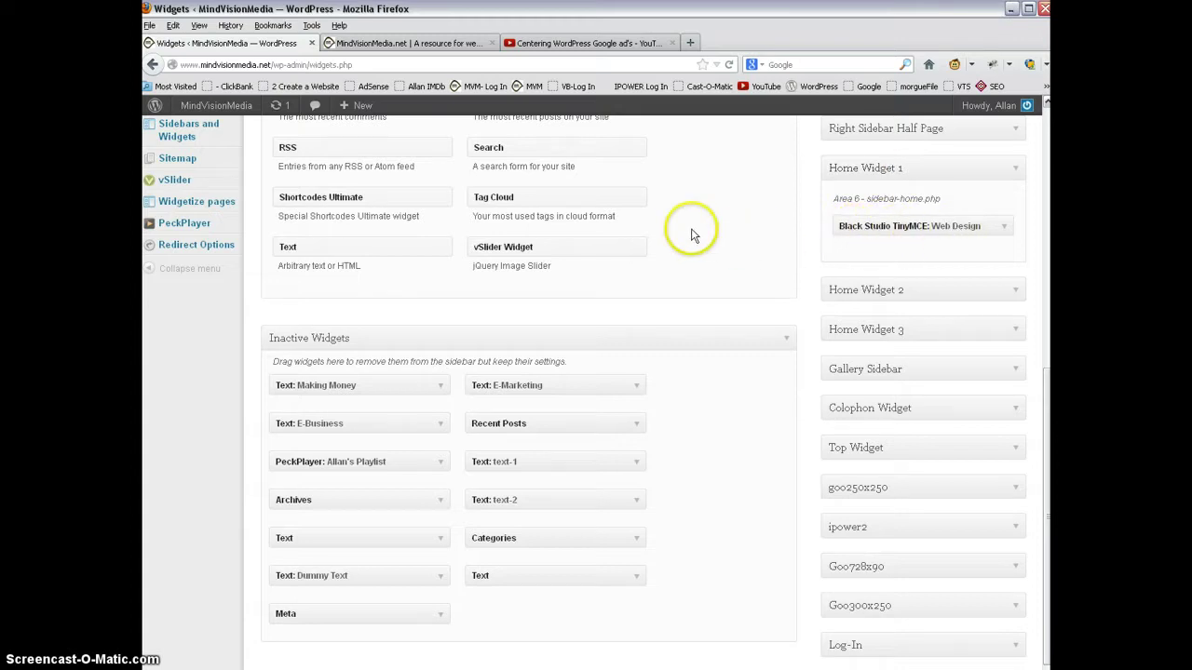
click(371, 44)
scroll(519, 391, down, 8)
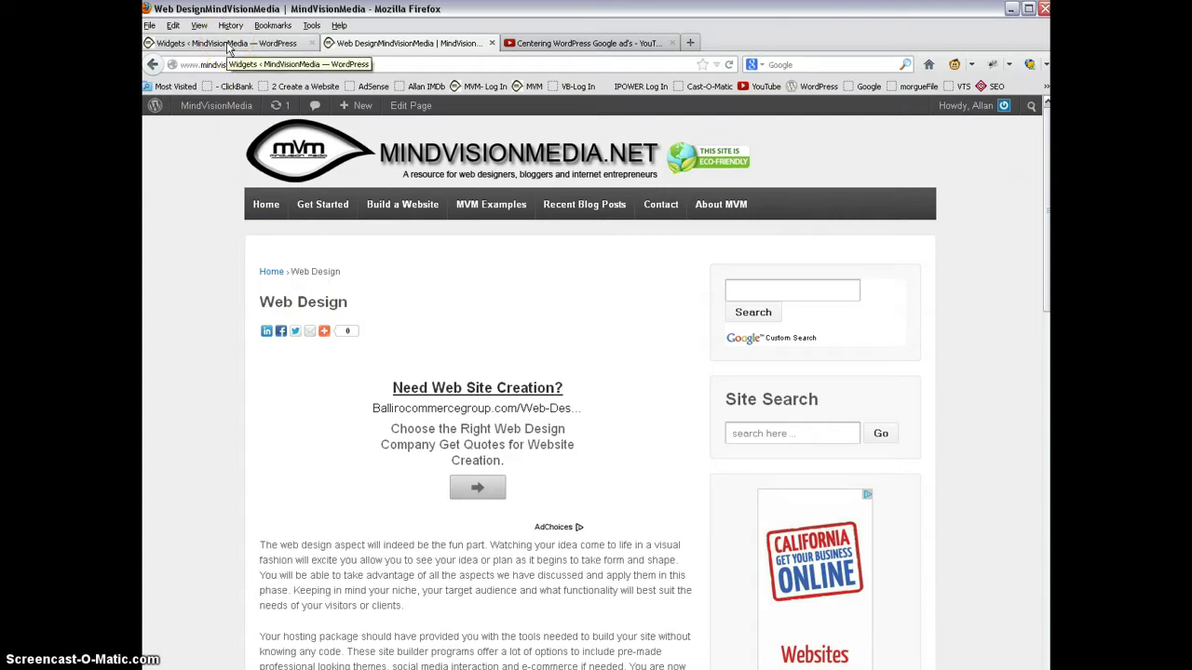
click(153, 64)
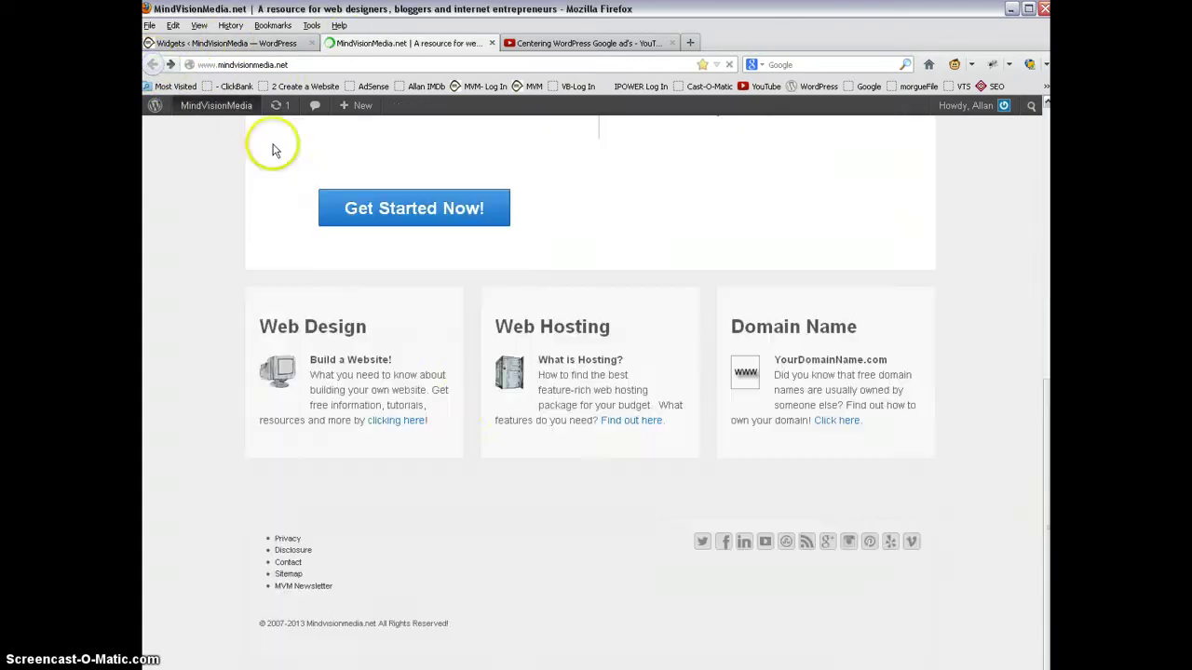
click(392, 423)
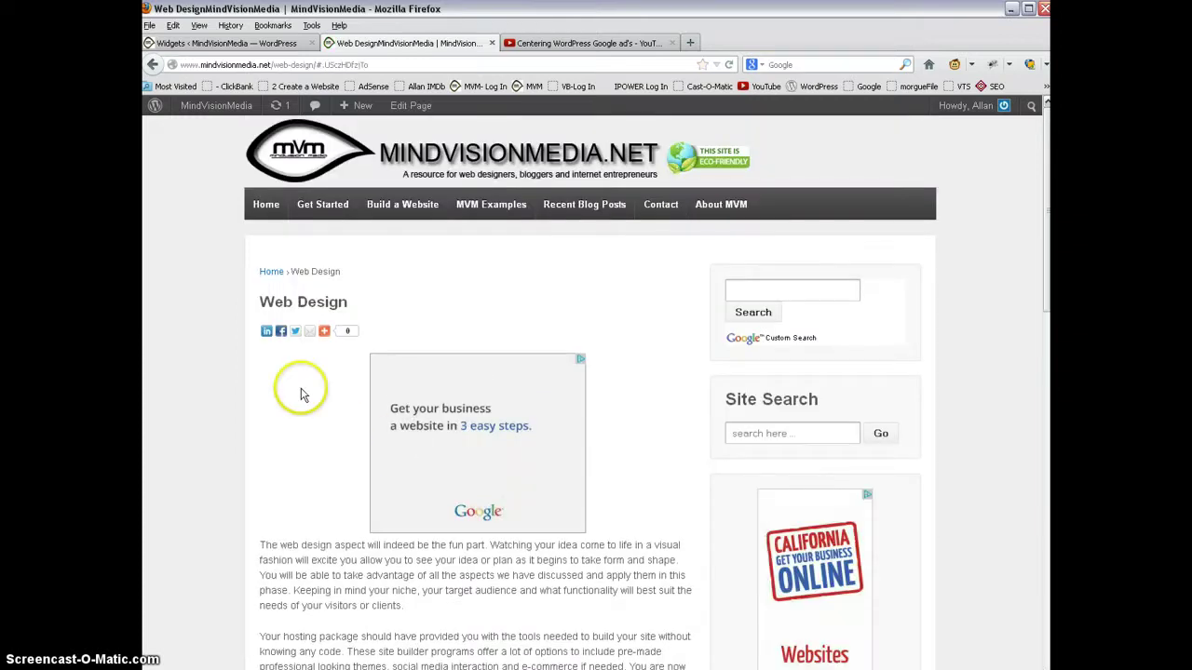
click(153, 64)
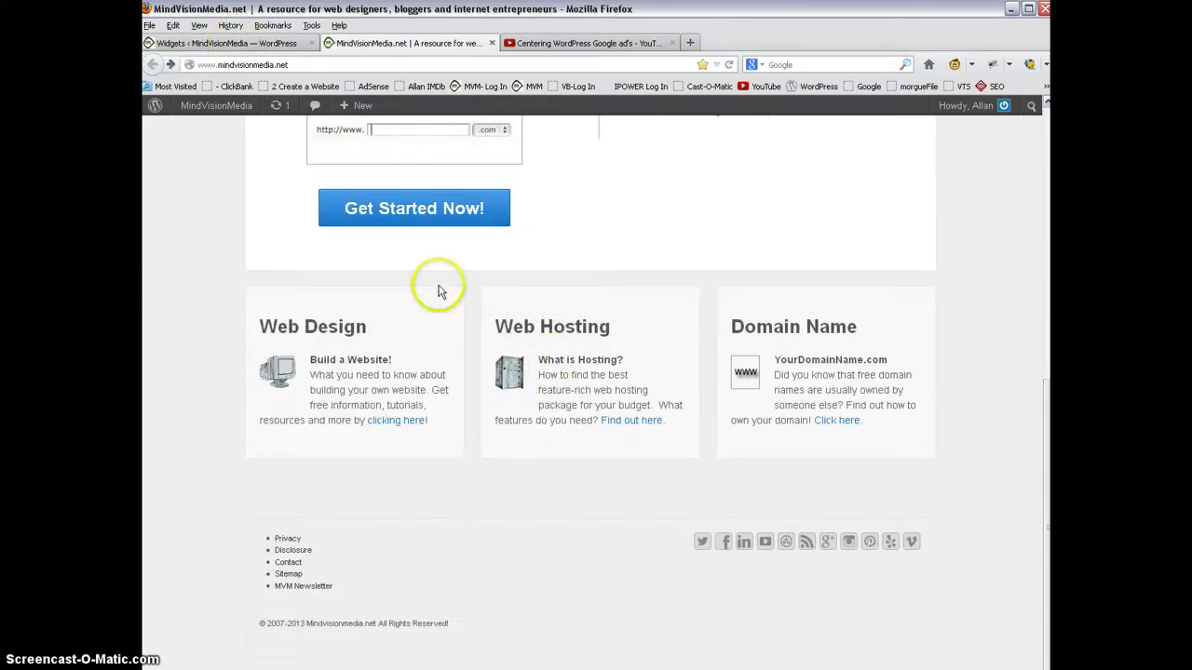
click(216, 41)
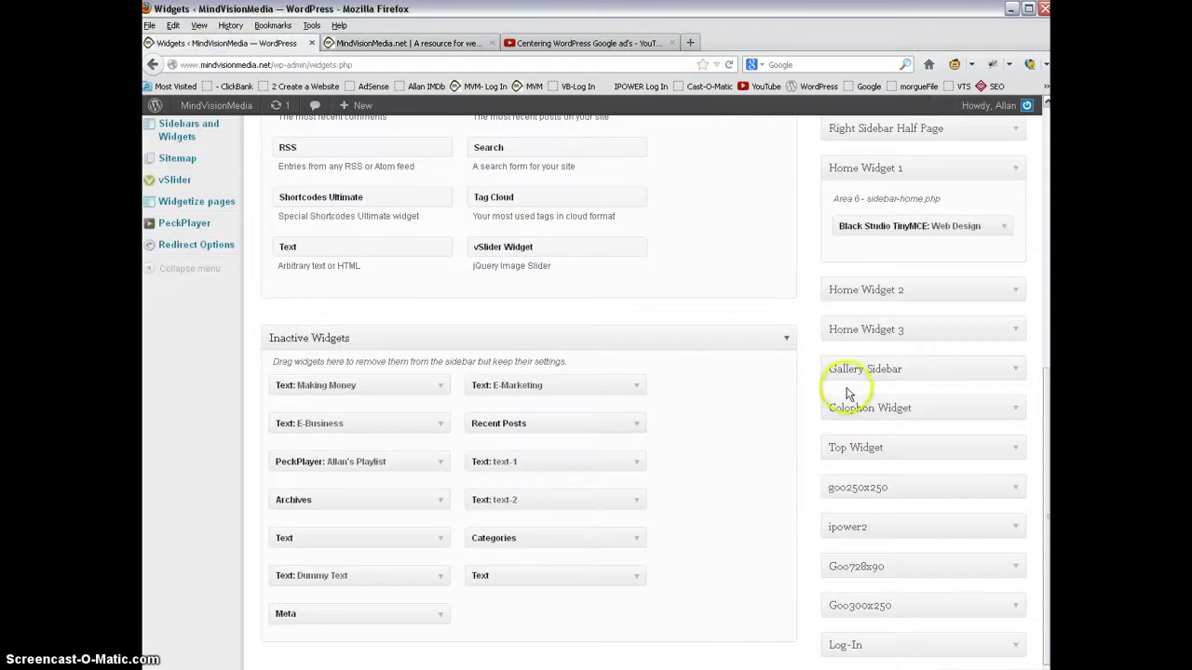
Collapse Home Widget 1 and expand Home Widget 2 to reveal its Web Hosting widget.
click(1014, 173)
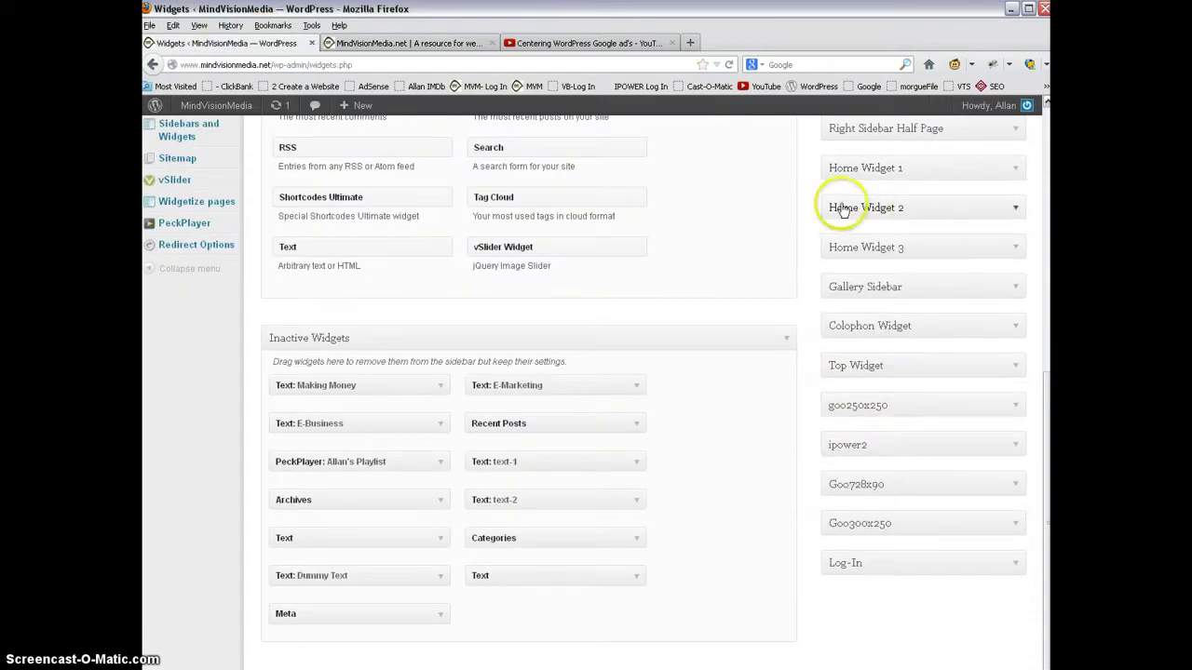
click(1018, 210)
click(1018, 211)
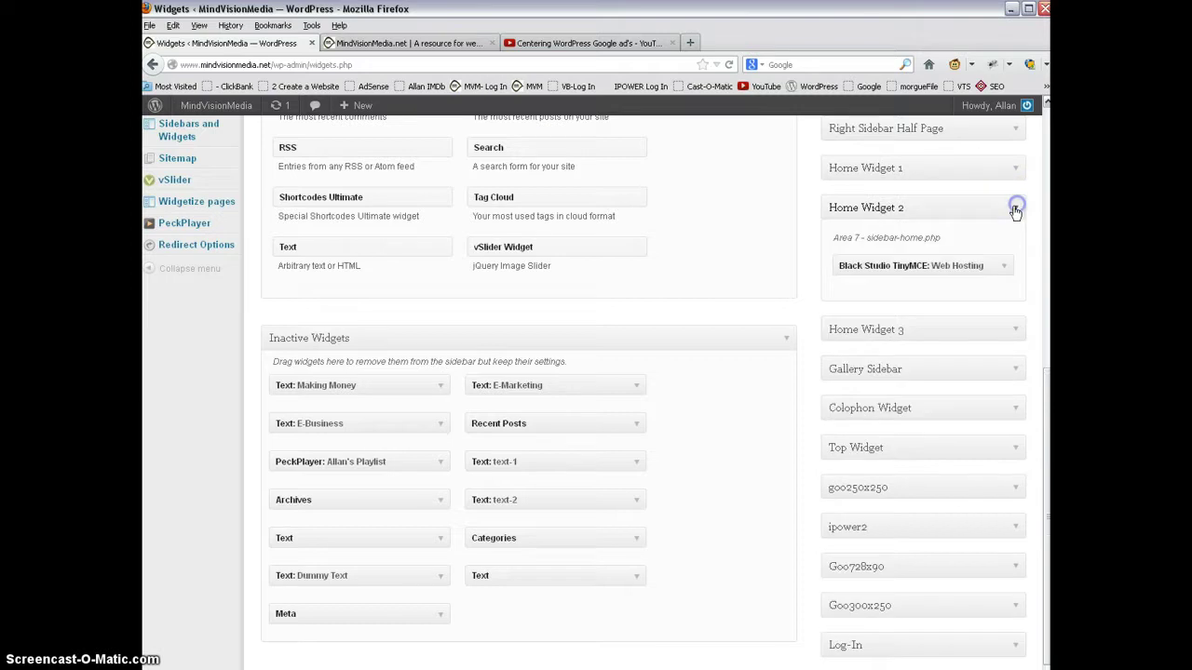
scroll(795, 296, up, 8)
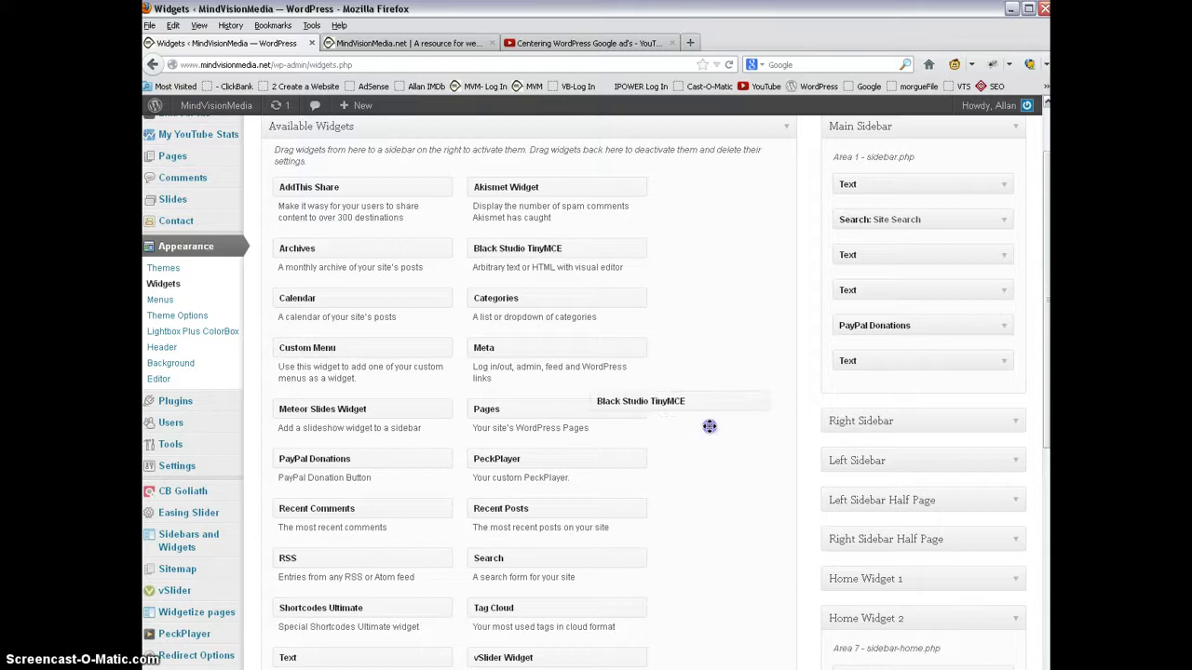
drag(709, 426, 664, 255)
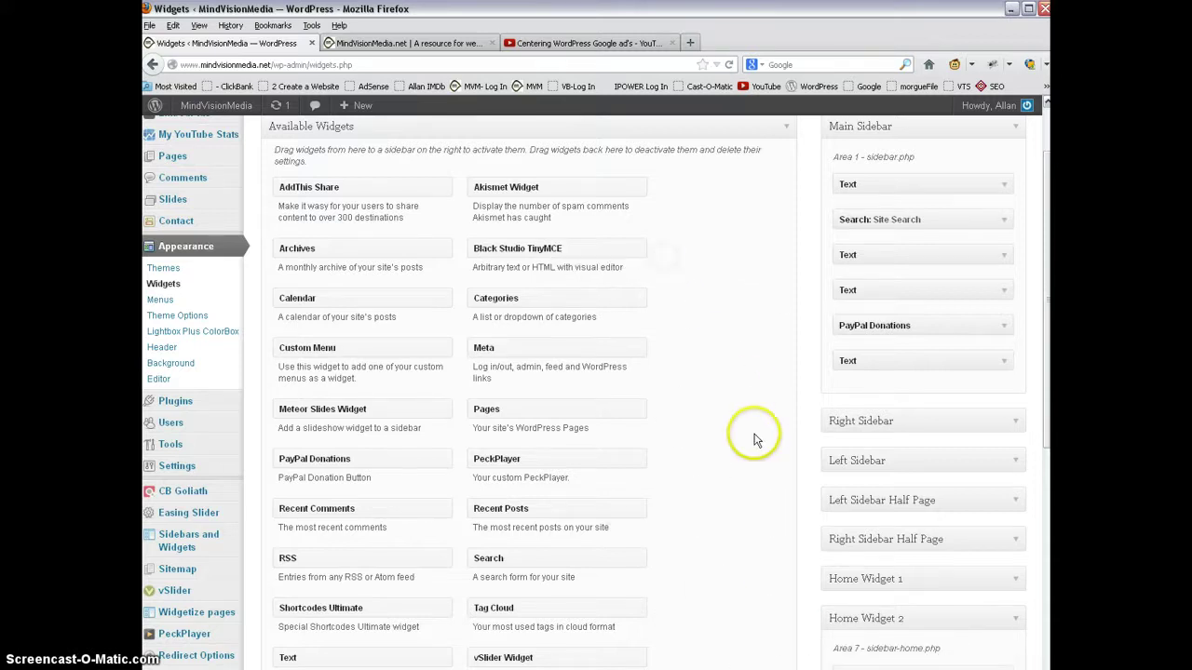
scroll(755, 440, down, 5)
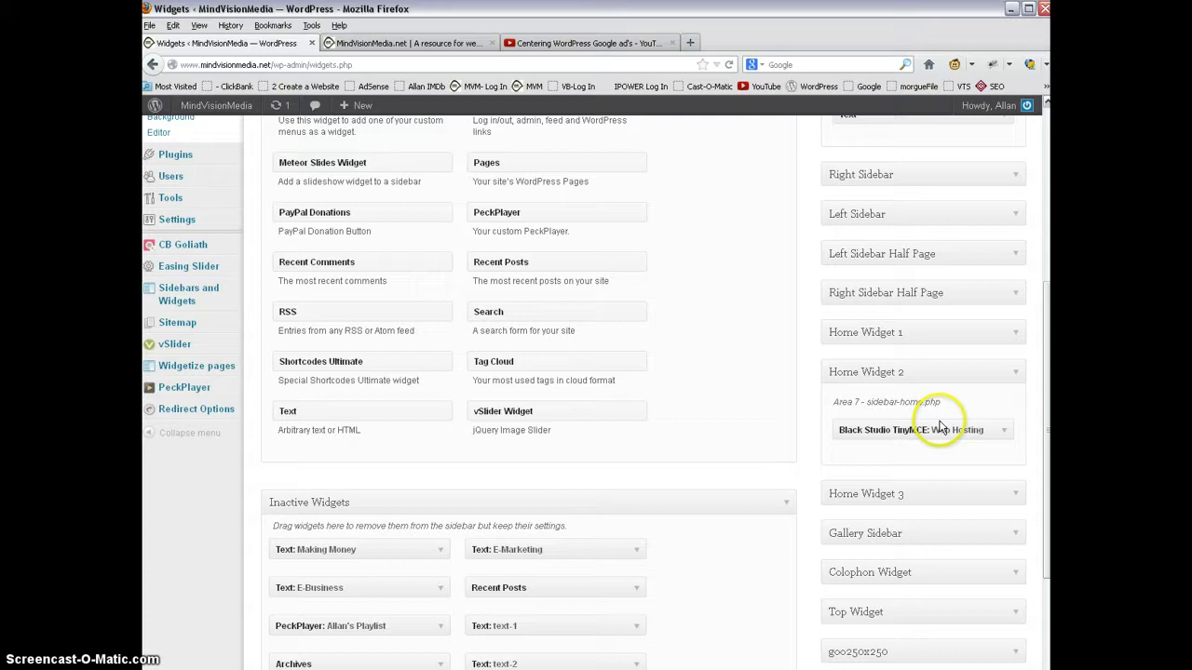
Open the Web Hosting widget and check the server image's left alignment and hosting-page link, unchanged.
click(1004, 435)
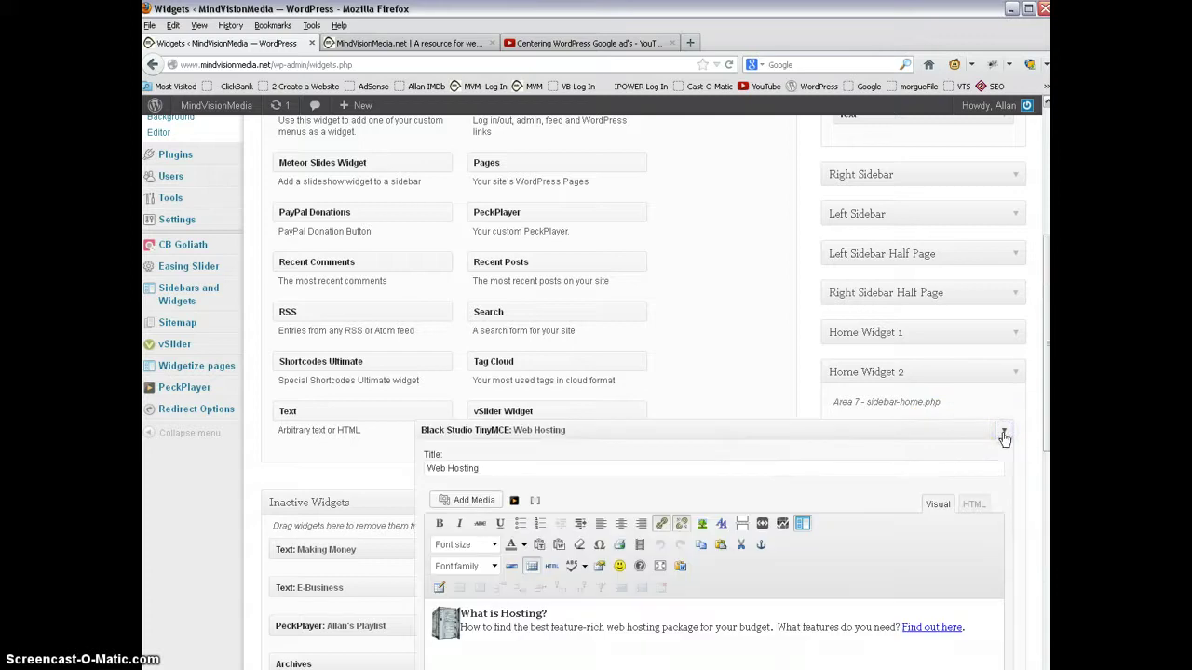
scroll(791, 567, down, 3)
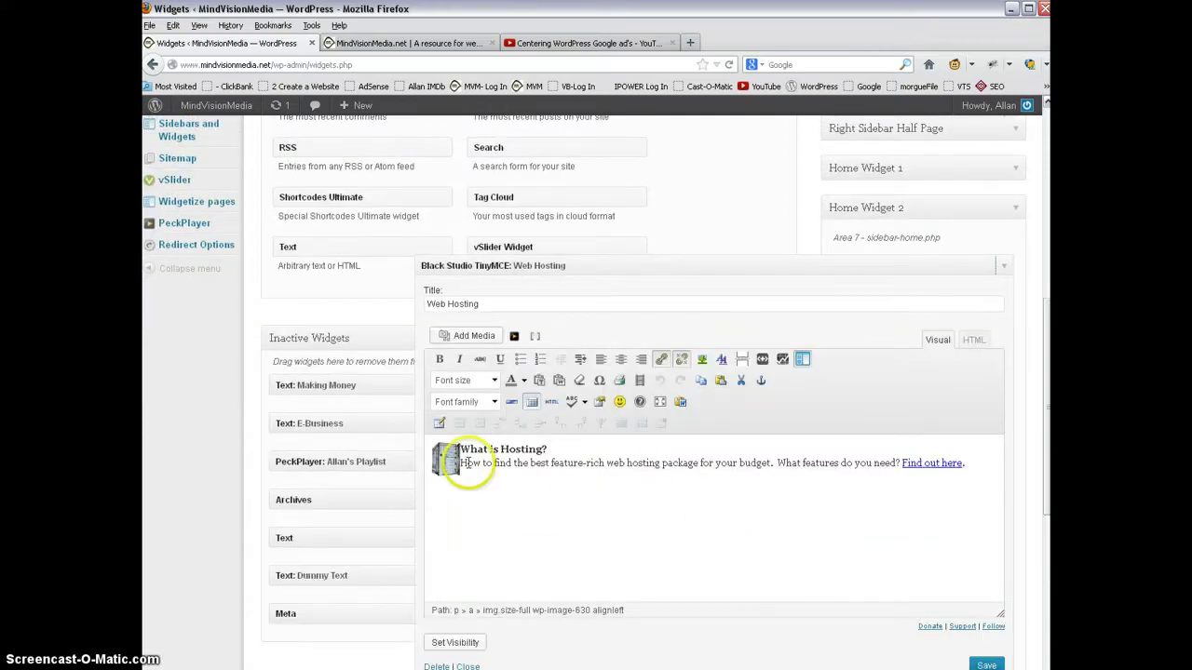
click(483, 481)
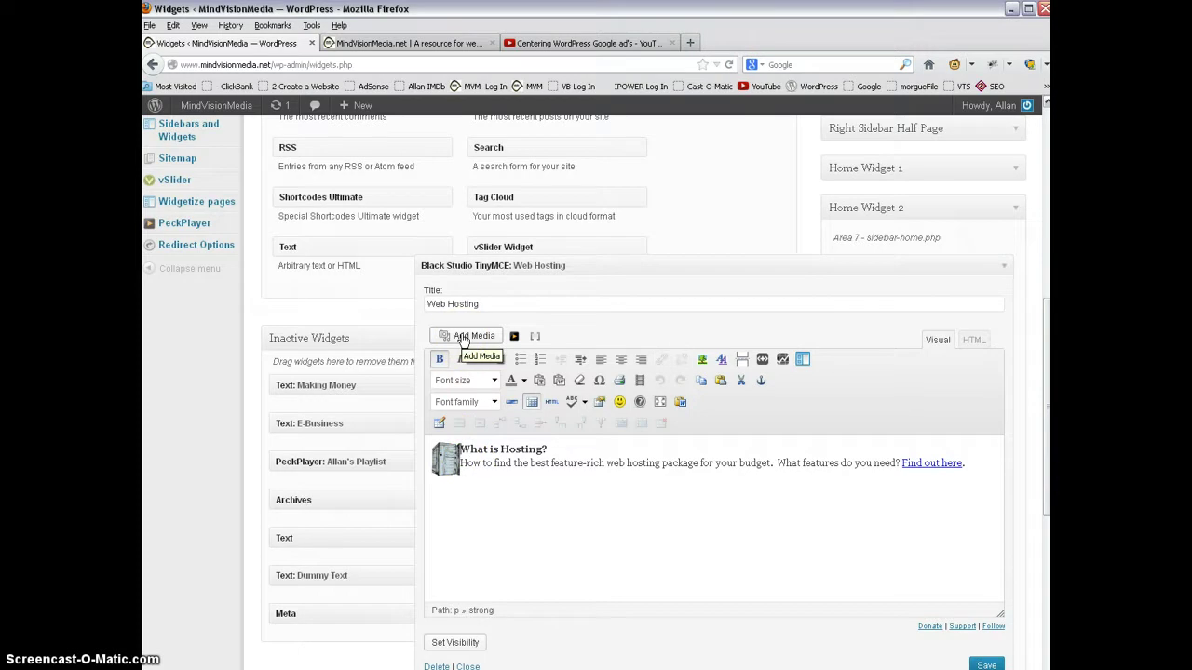
click(470, 337)
click(492, 500)
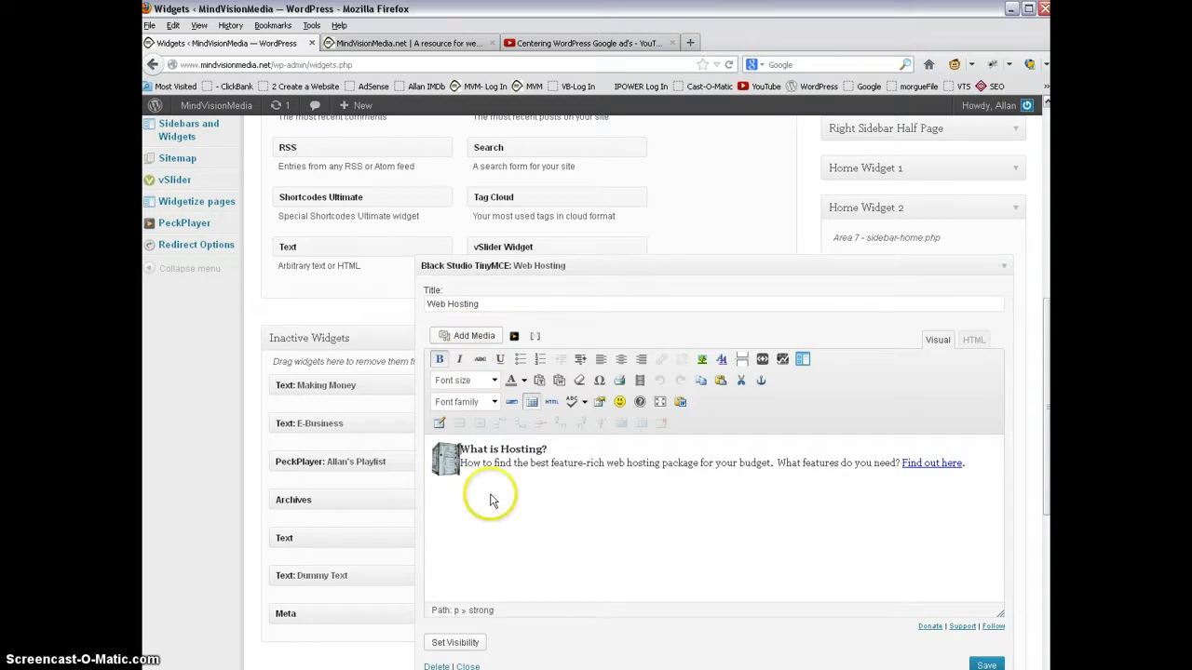
click(447, 458)
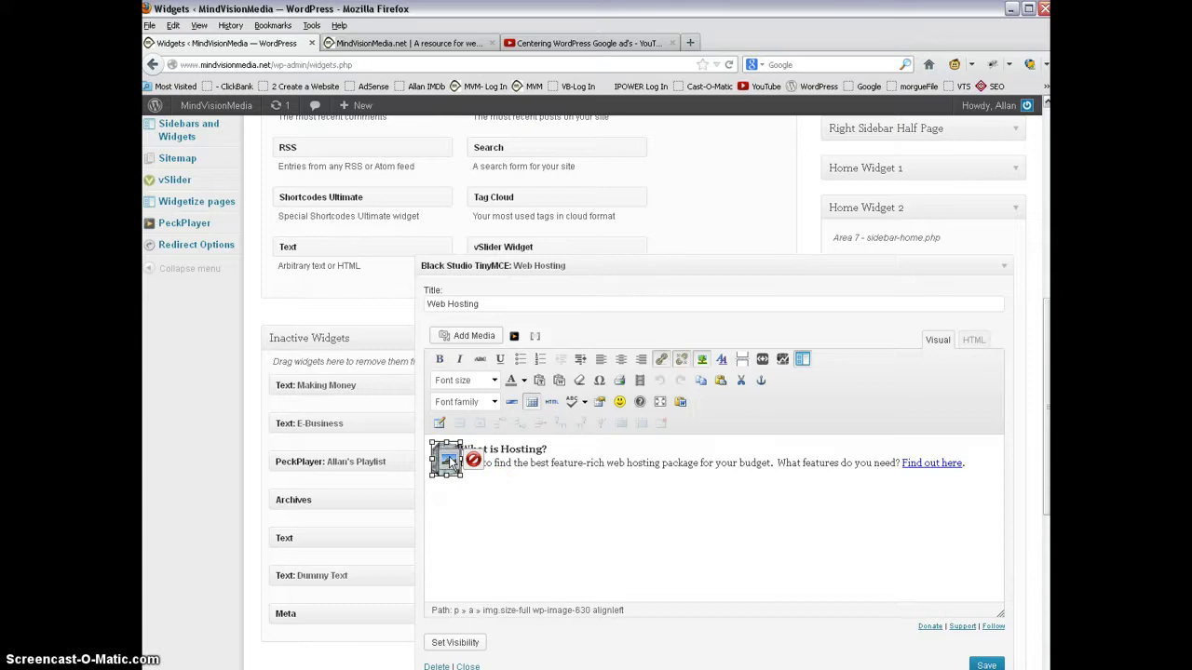
click(447, 458)
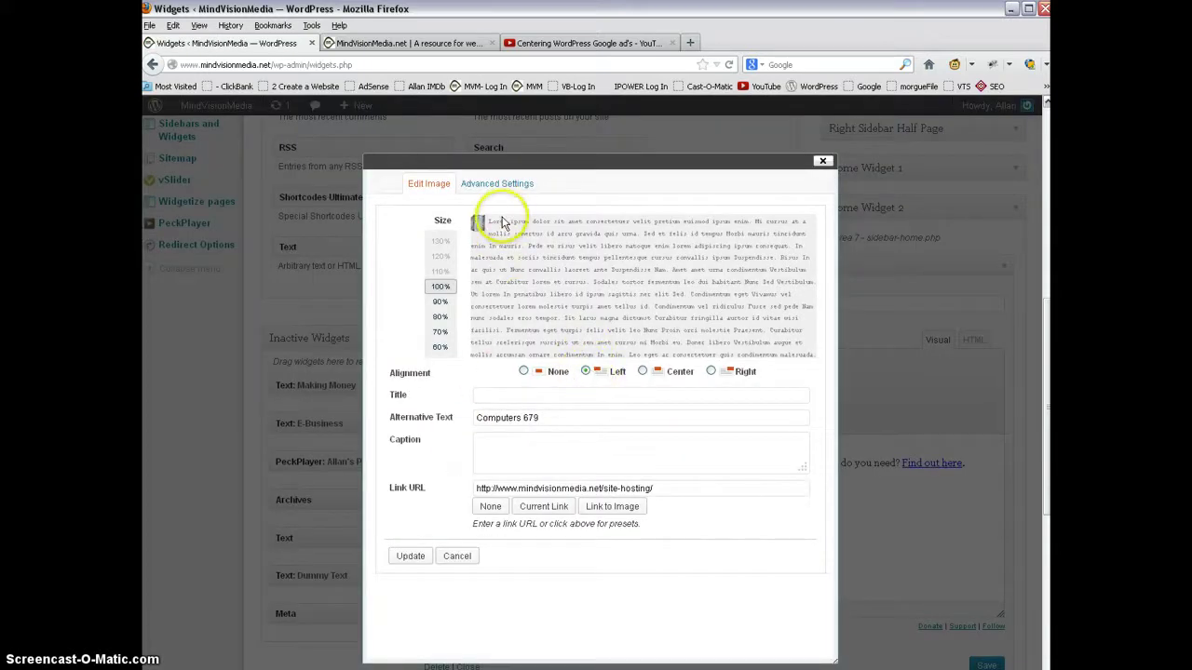
click(457, 556)
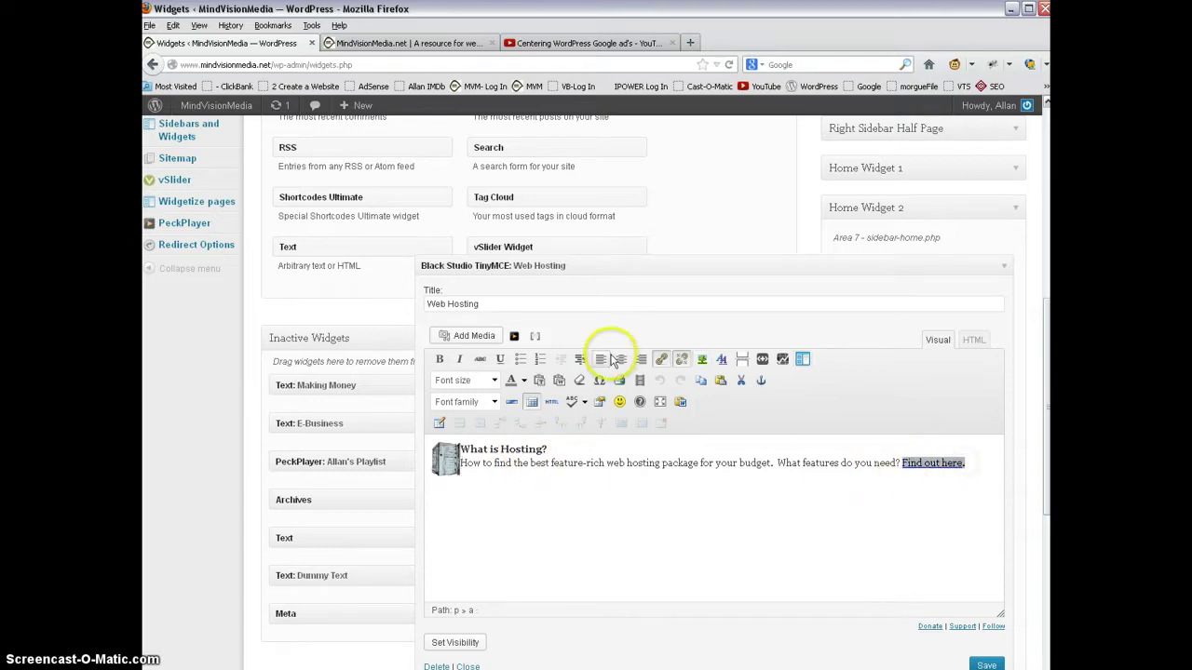
Review the 'Find out here' link's address and page list, dismissing without changes.
click(662, 360)
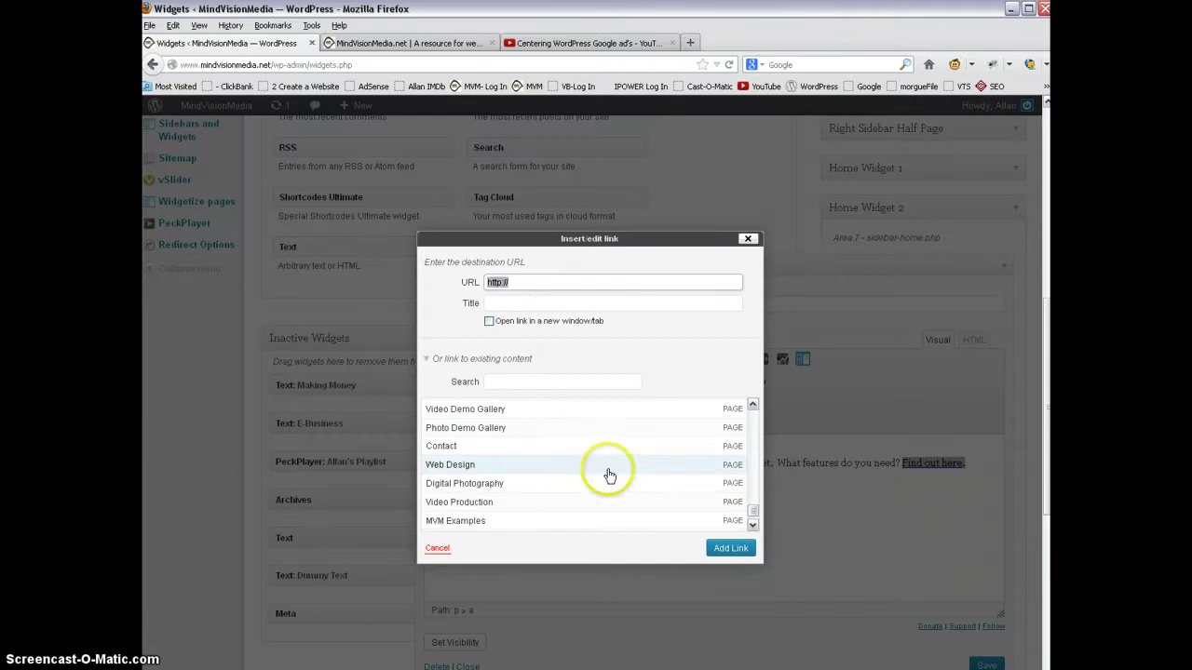
scroll(609, 476, down, 1)
scroll(609, 476, up, 4)
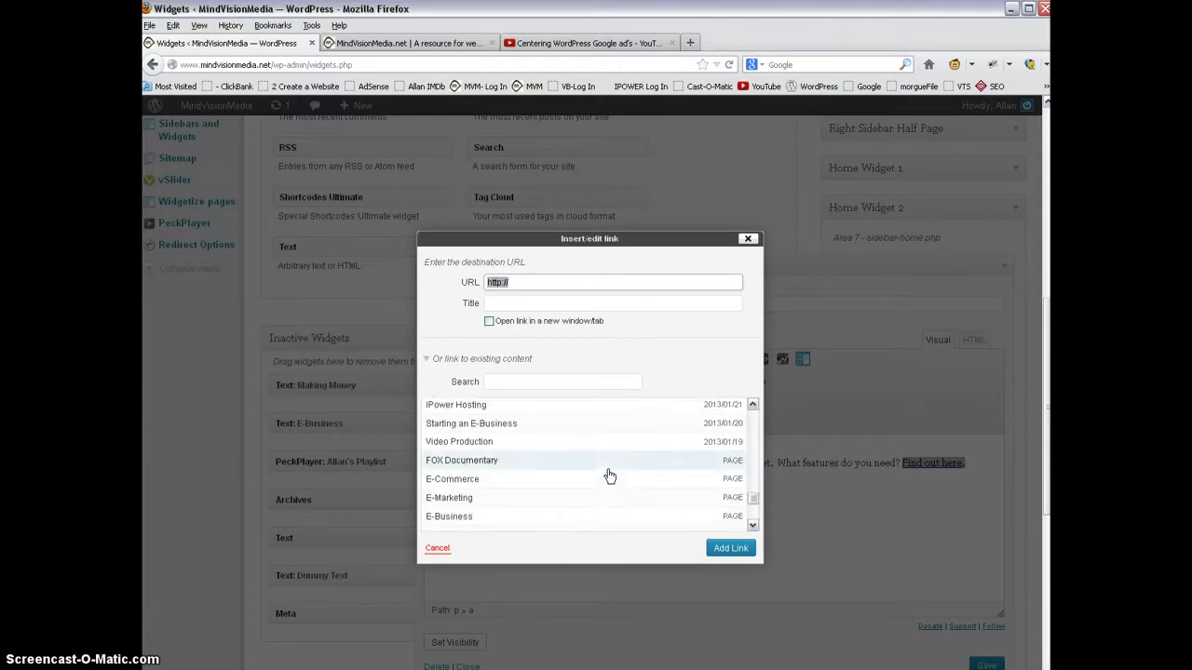
scroll(609, 476, up, 3)
scroll(609, 476, down, 2)
click(579, 280)
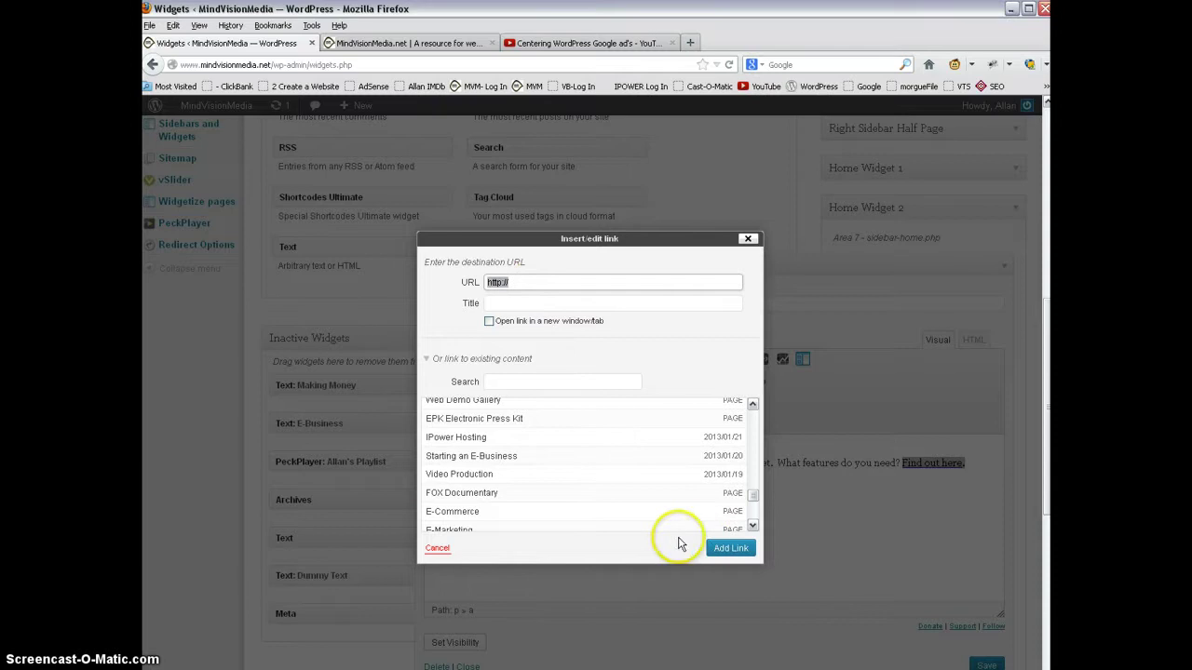
click(445, 549)
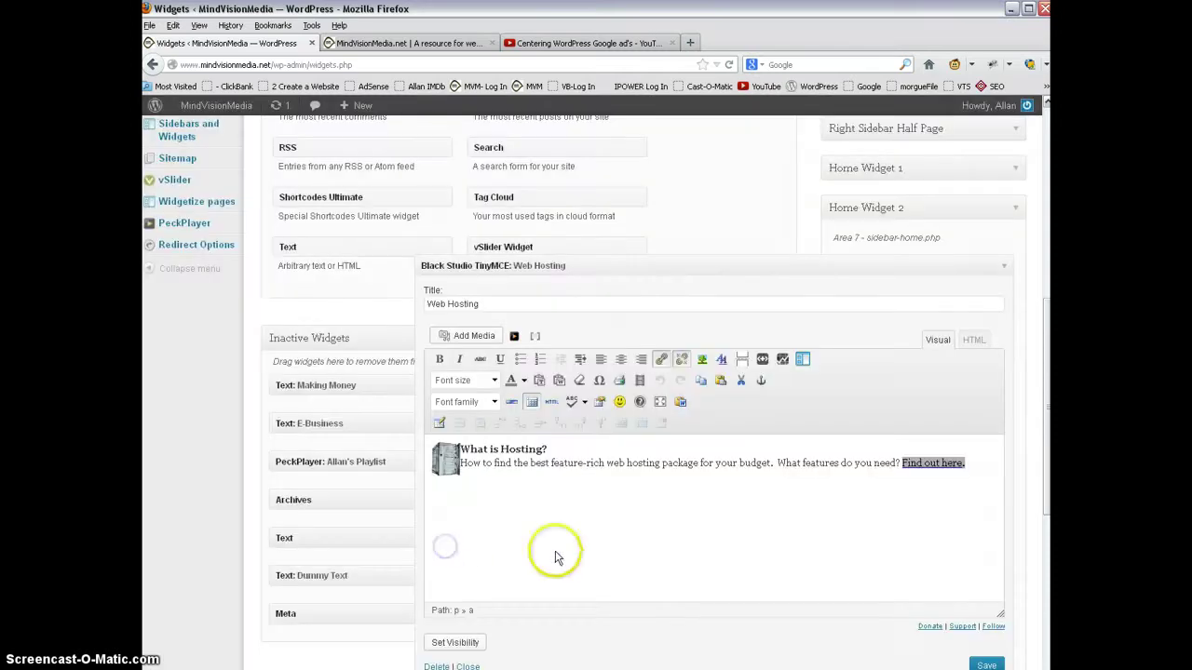
Select the server image and close the Web Hosting widget's editor.
click(449, 462)
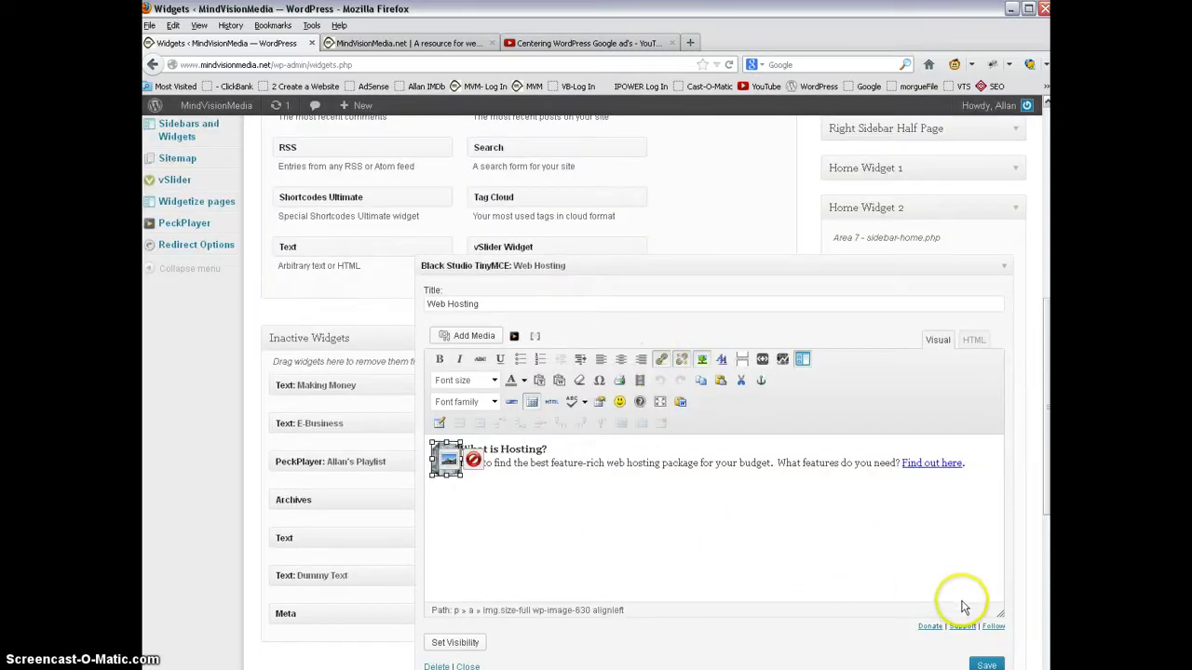
scroll(964, 607, down, 3)
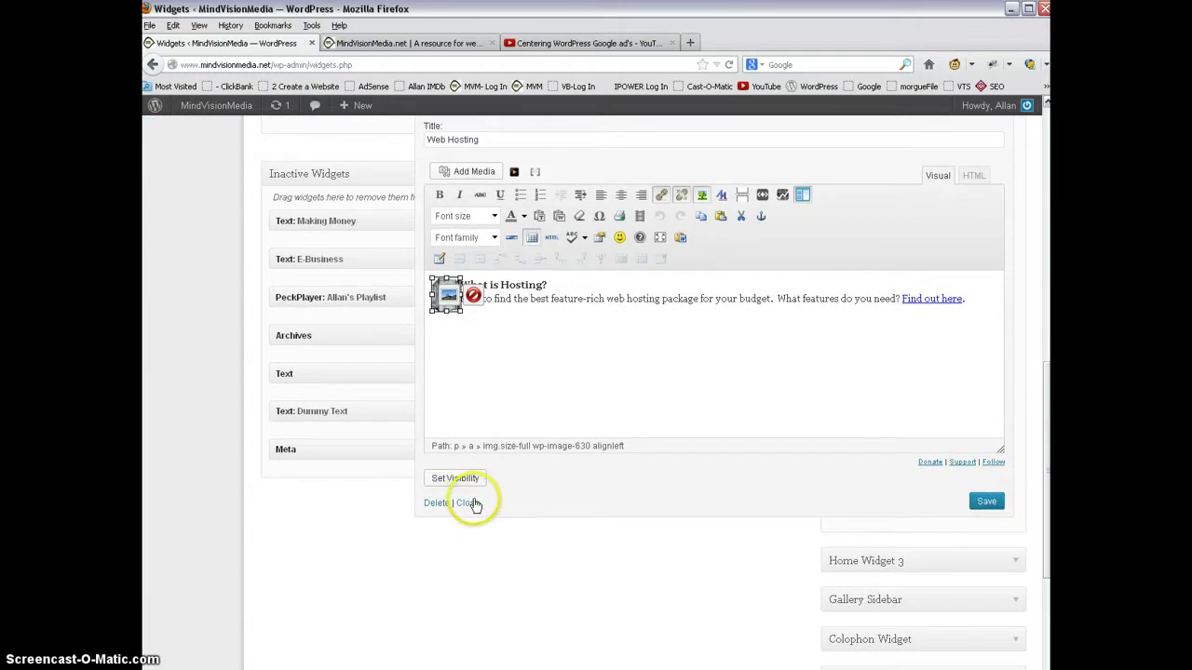
click(468, 503)
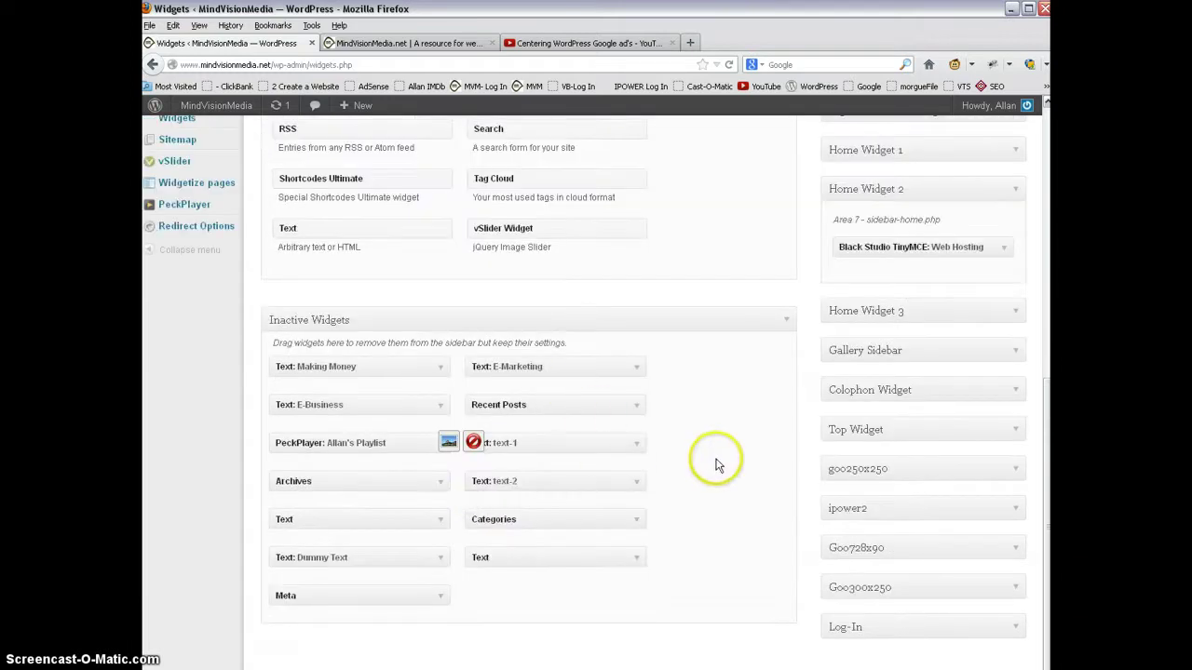
View the live Web Hosting box on the MindVisionMedia site, then collapse Home Widget 2 on the Widgets page.
click(398, 44)
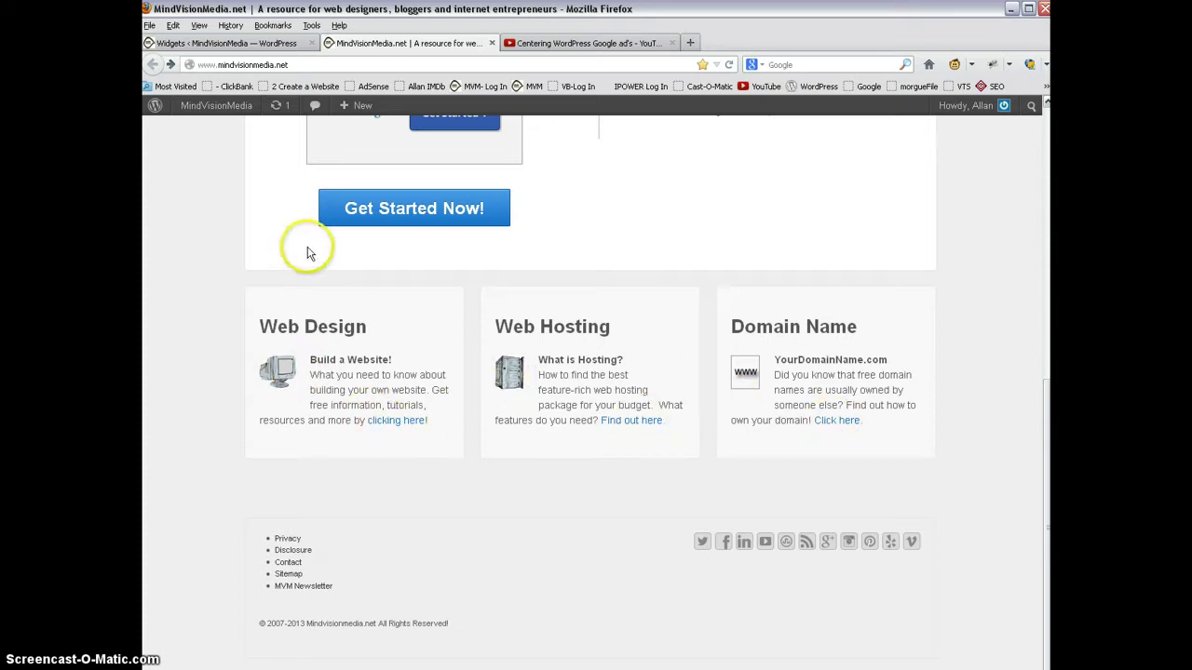
click(207, 44)
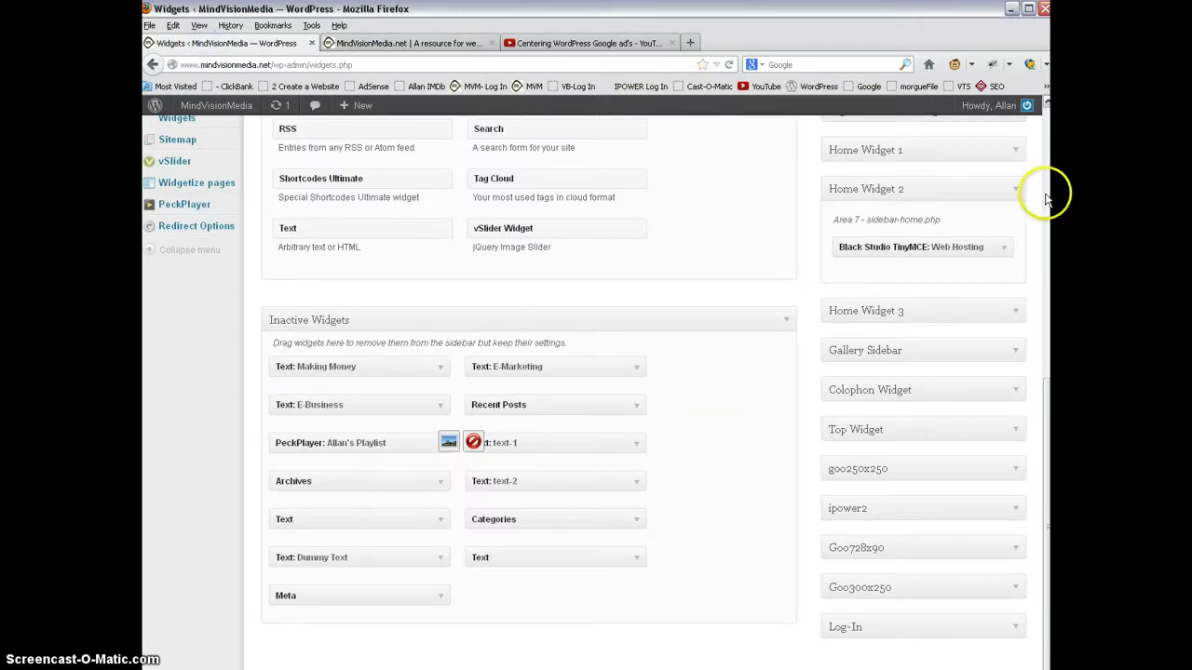
click(1012, 191)
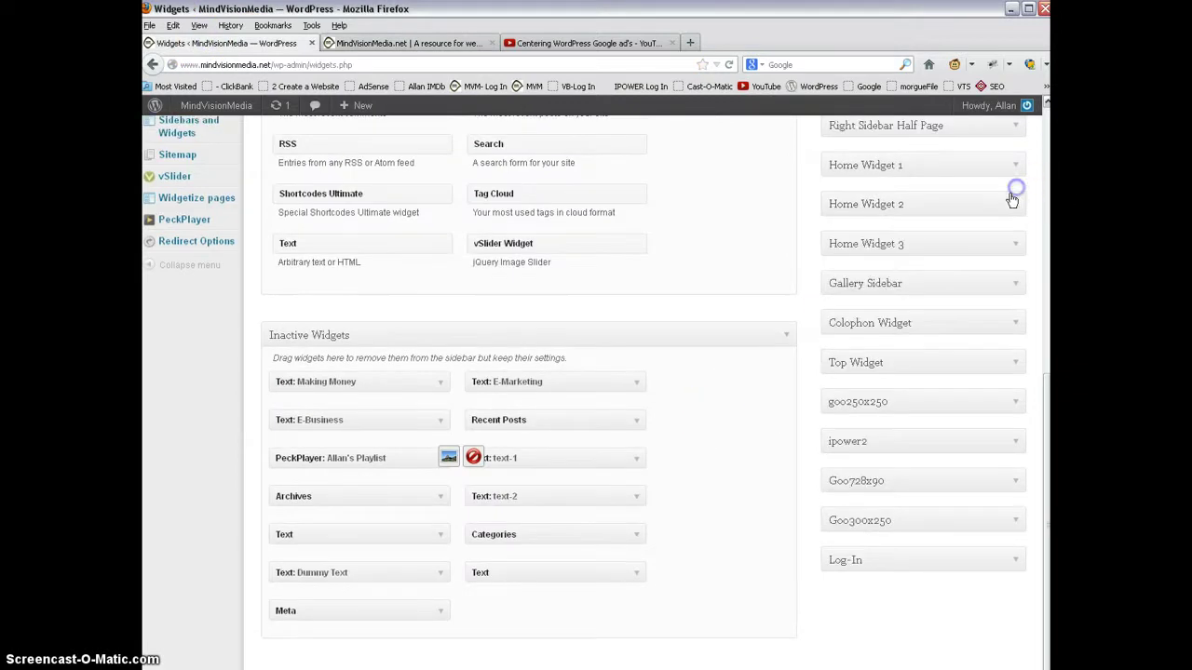
Expand Home Widget 3 and open its Domain Name widget showing the www image and YourDomainName.com.
click(1015, 244)
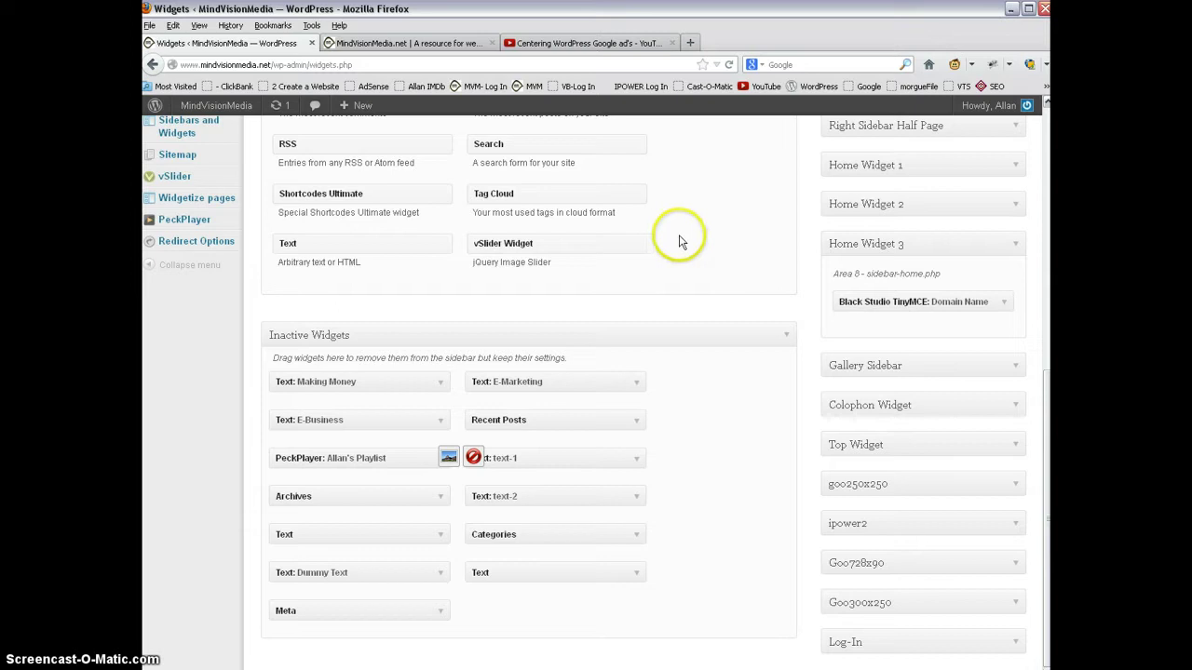
scroll(741, 264, up, 5)
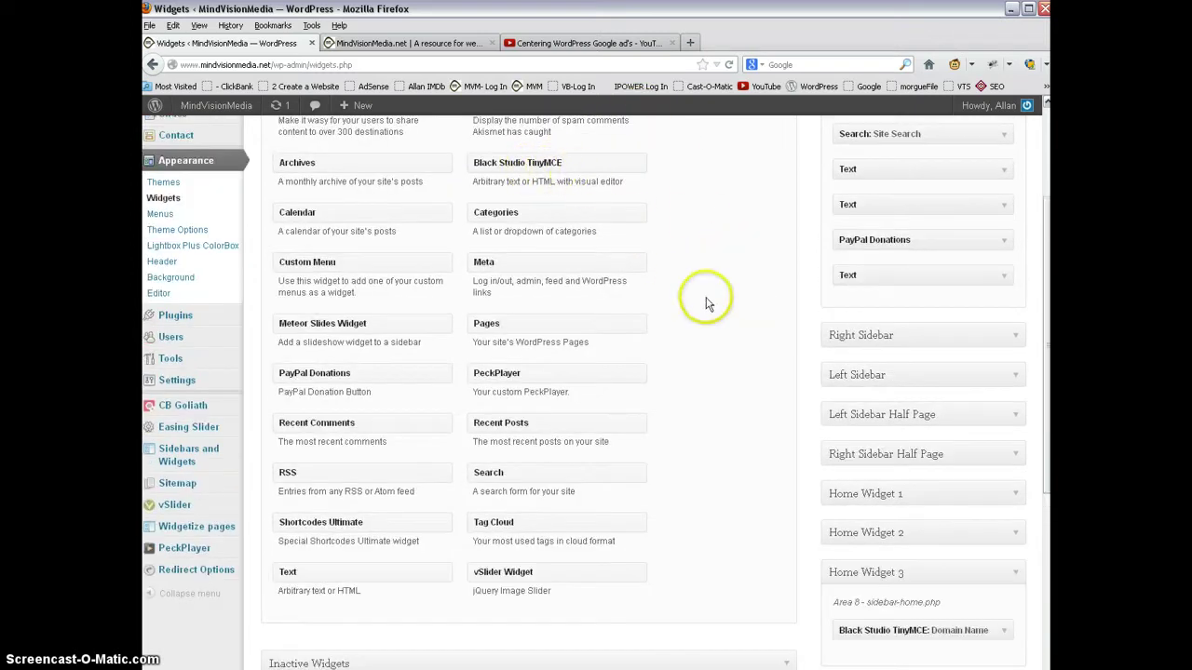
scroll(718, 298, down, 3)
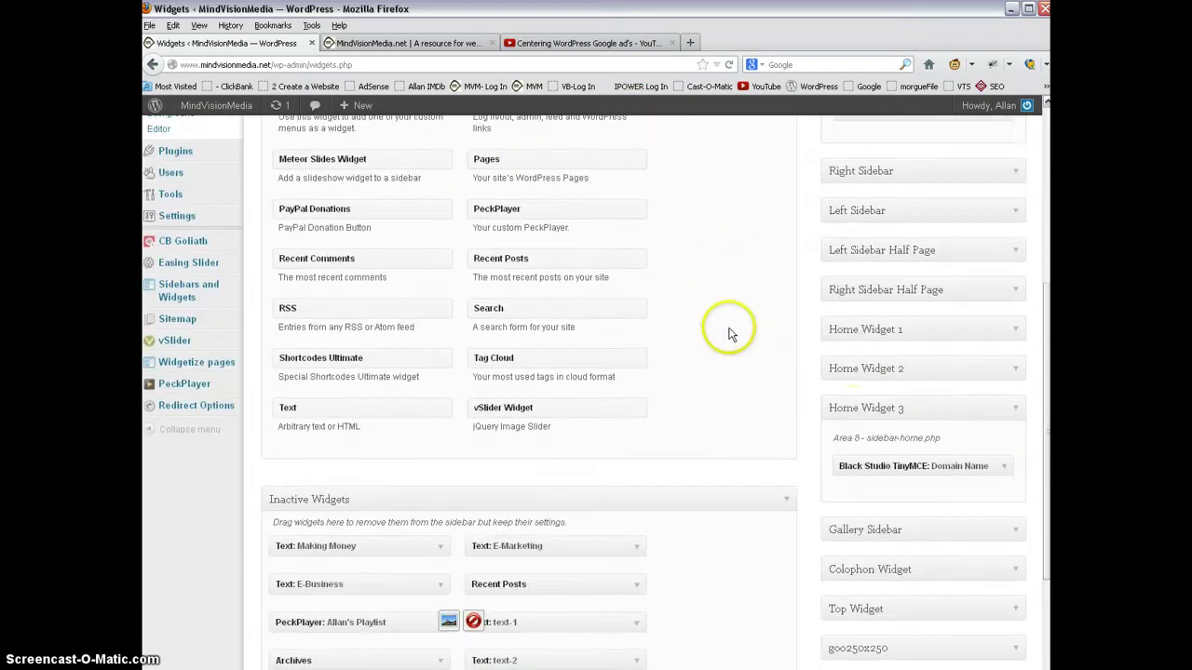
click(1001, 467)
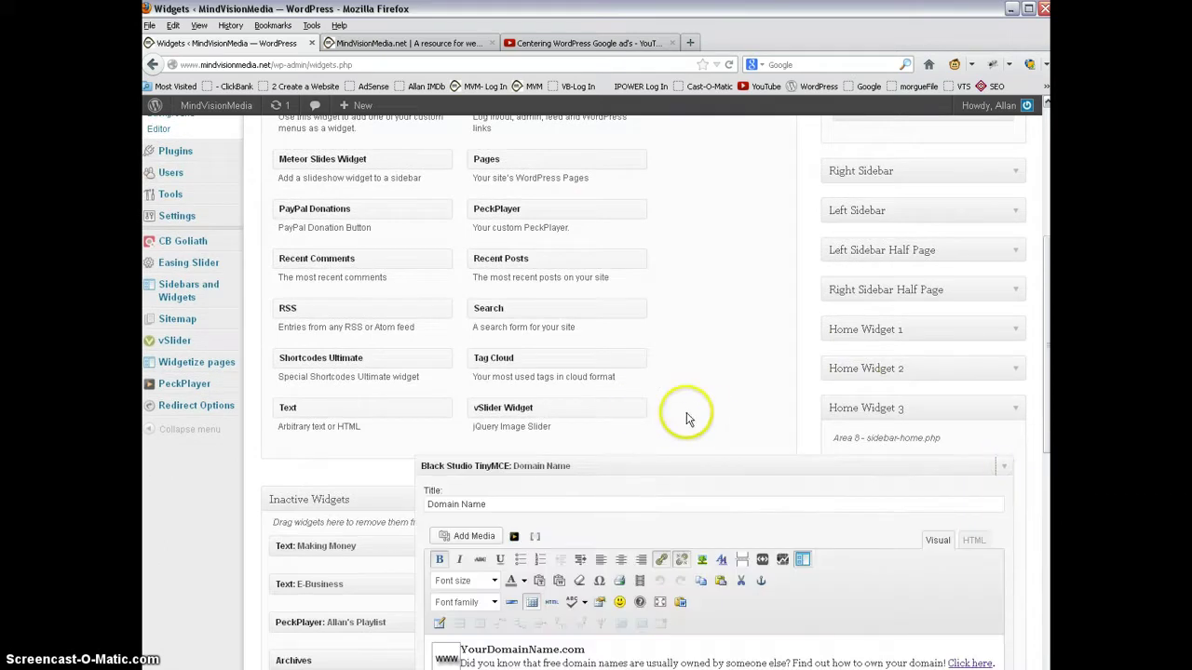
scroll(686, 418, down, 5)
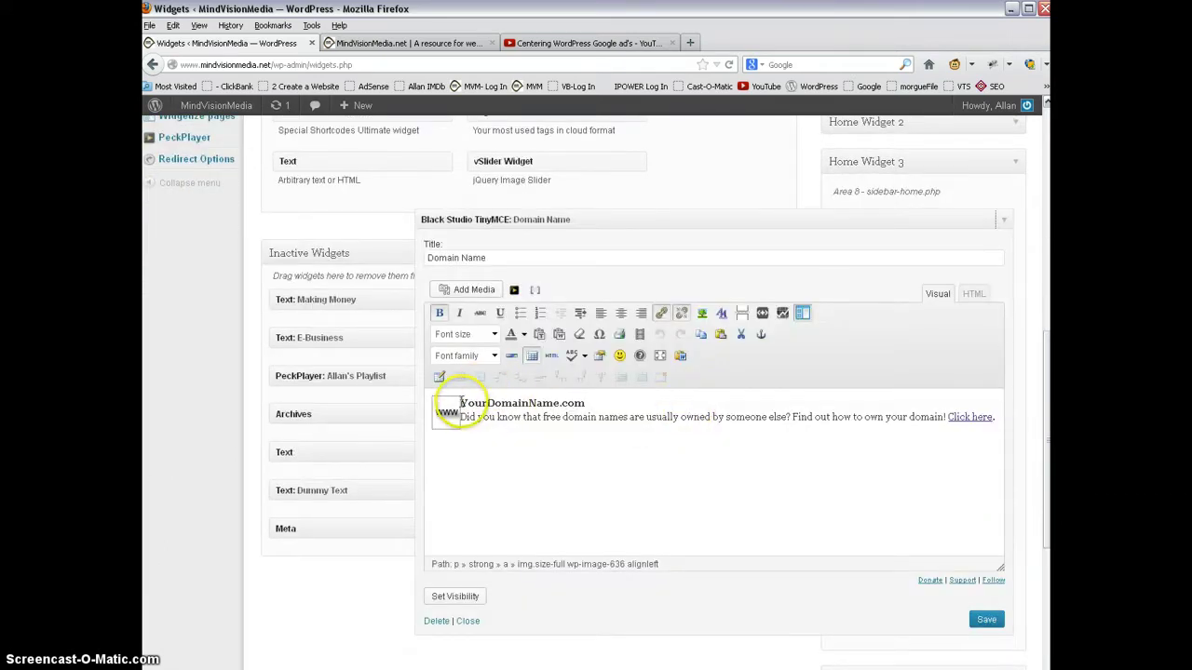
Inspect the www icon and the 'Click here' link settings, then close the Domain Name widget.
click(486, 420)
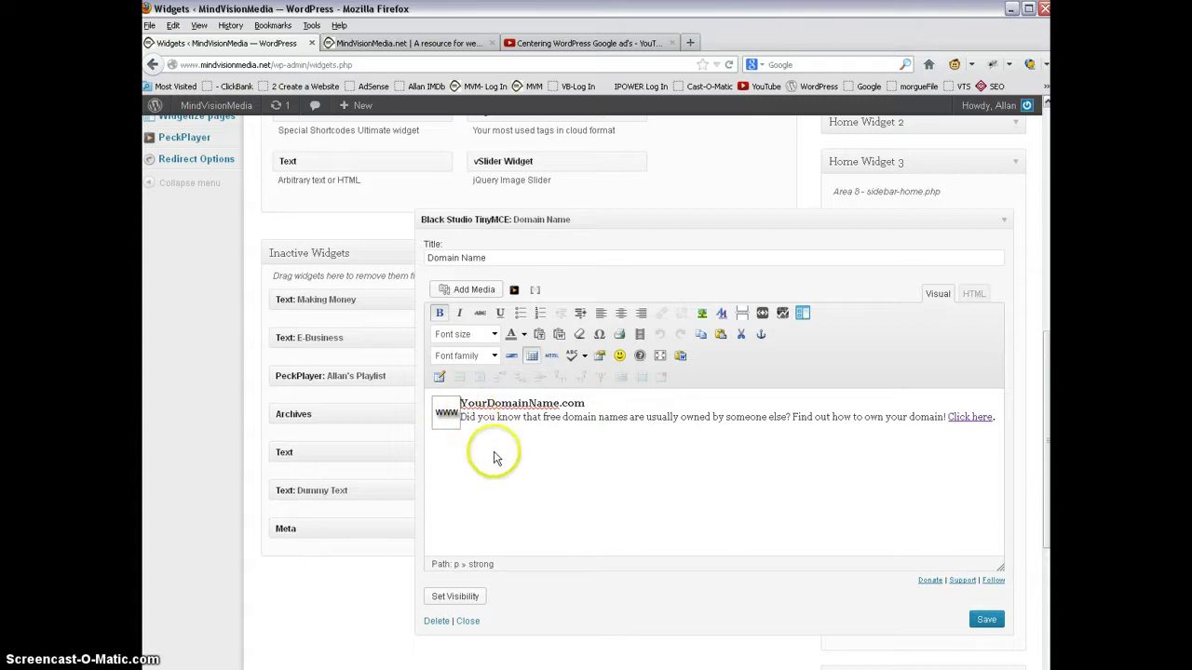
click(448, 414)
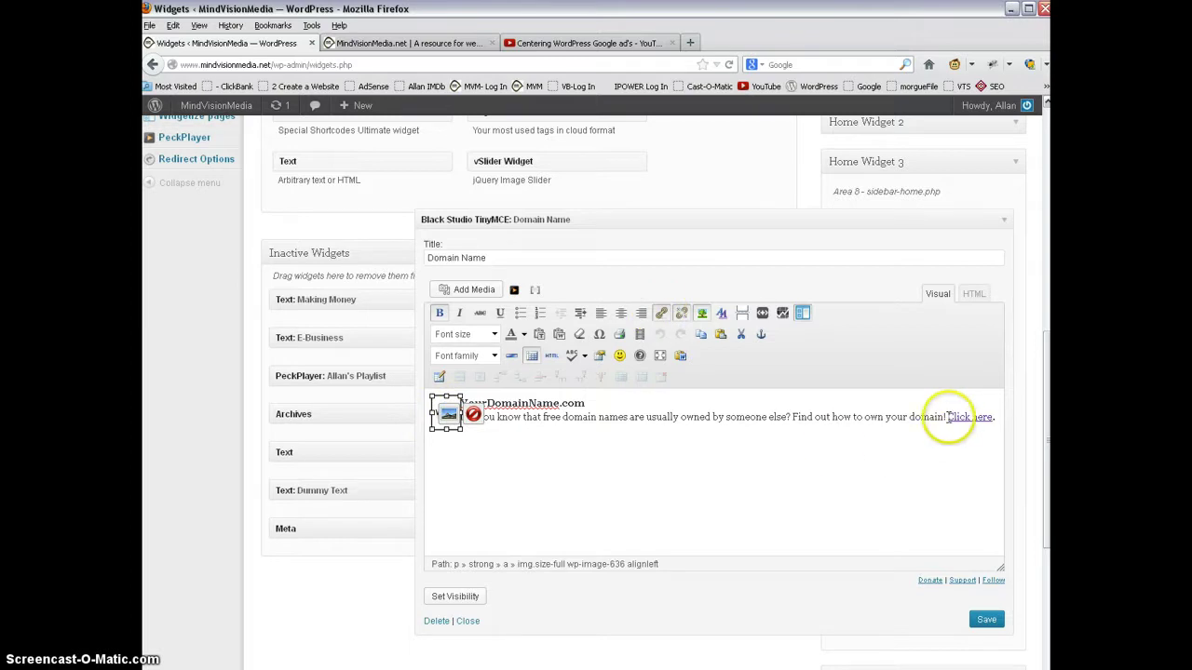
drag(947, 416, 992, 417)
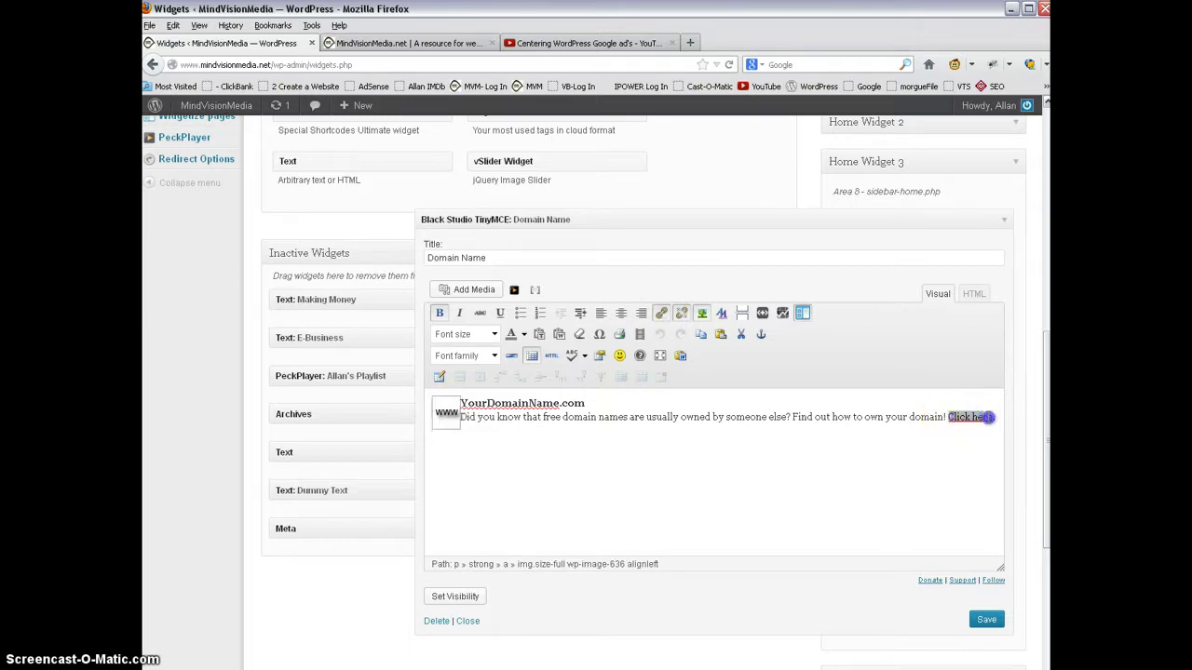
click(661, 315)
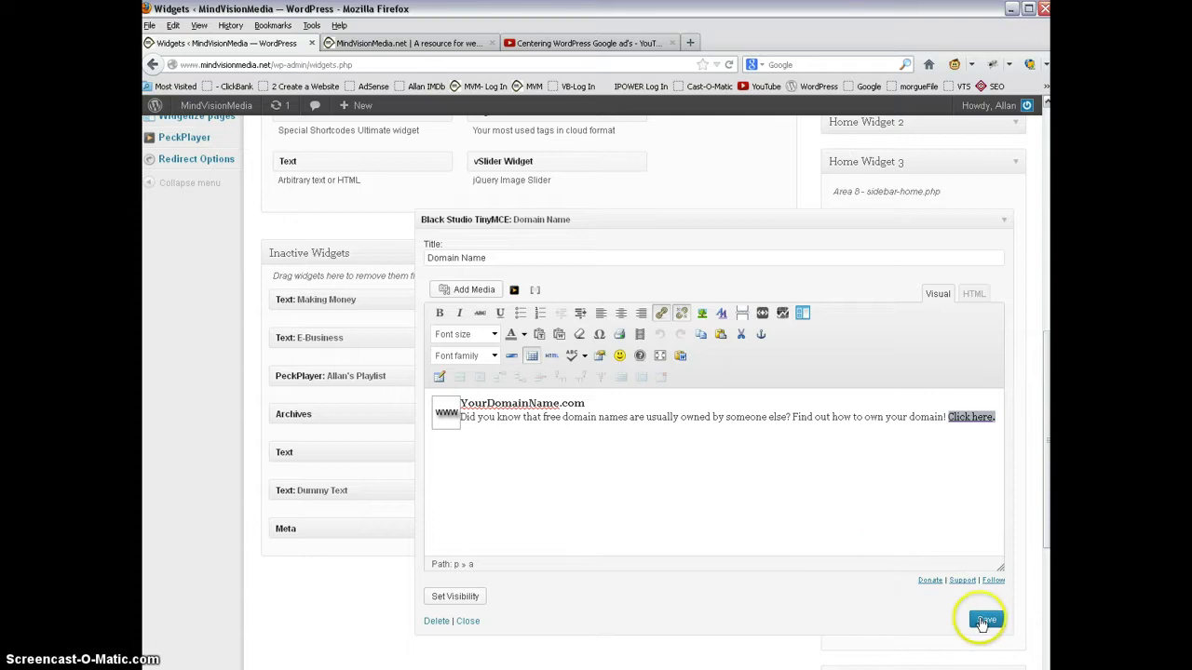
click(467, 621)
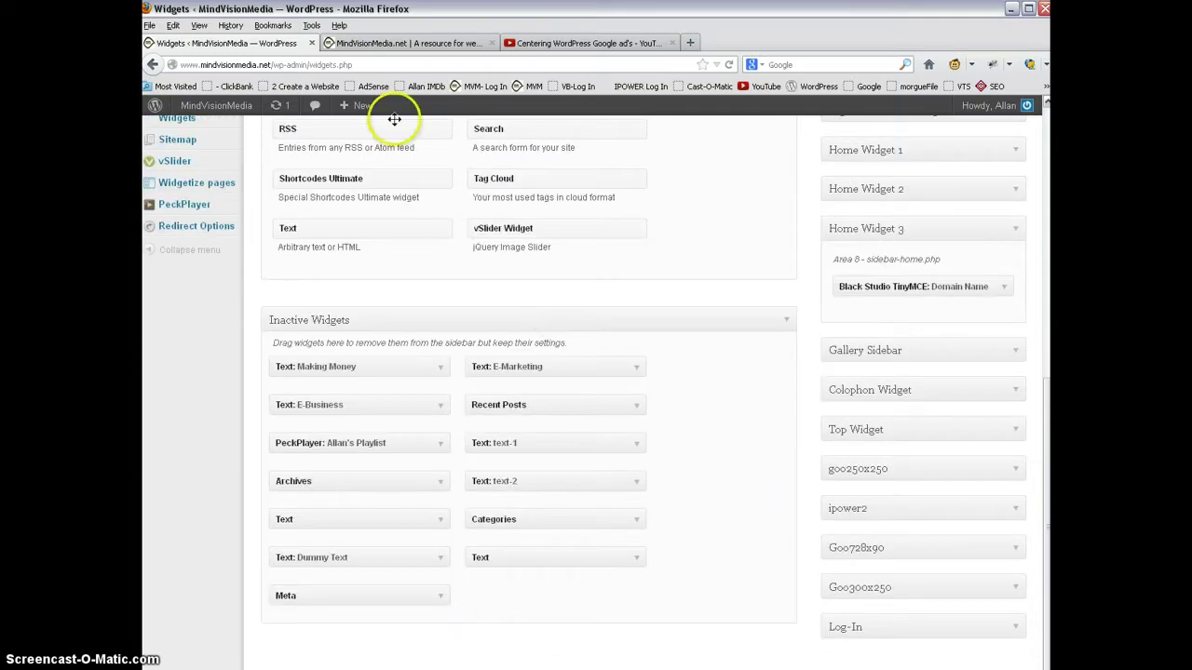
On the live home page, follow the Domain Name box's www icon to the Domain Names page.
click(412, 44)
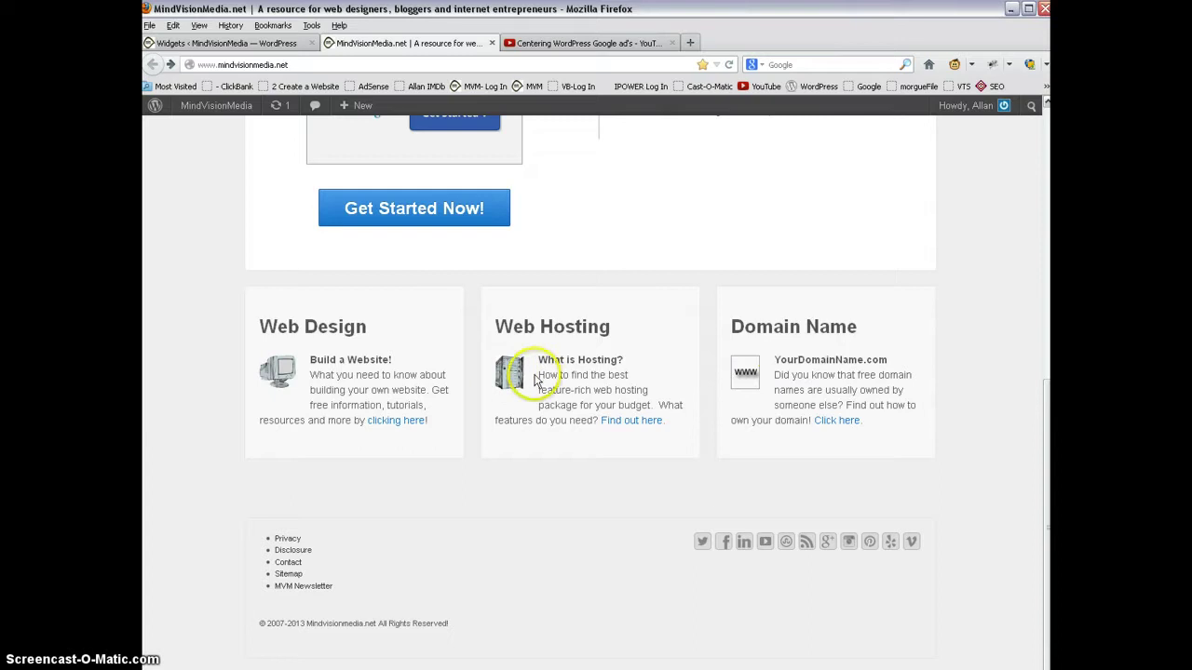
click(748, 376)
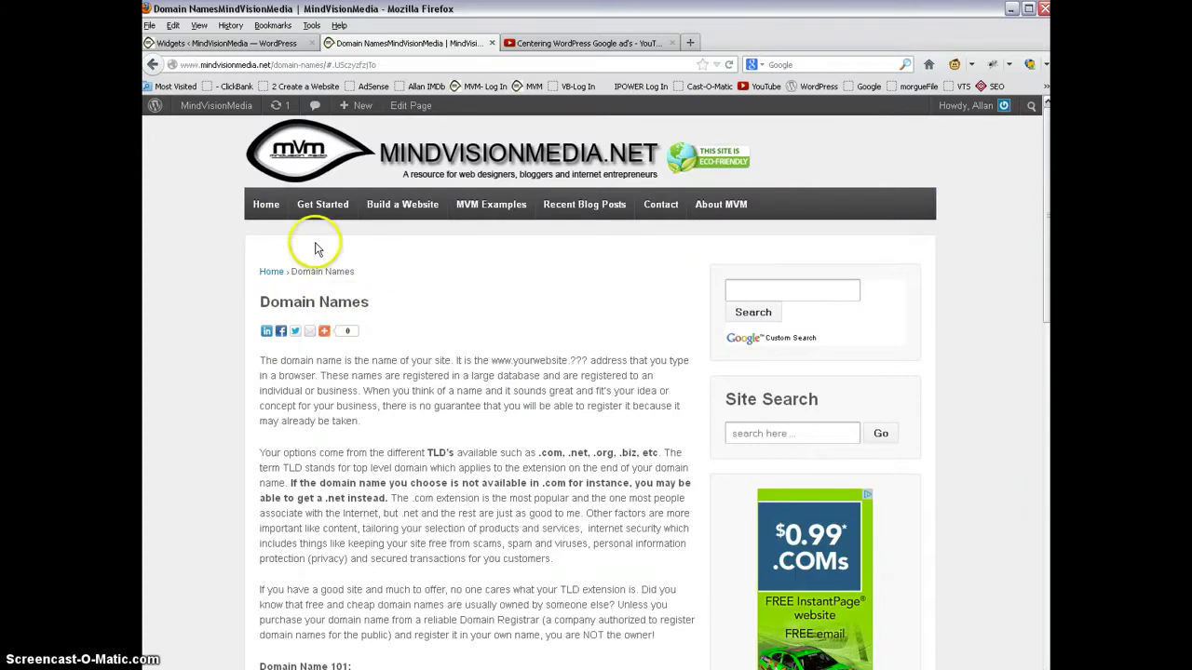
Close the Domain Names page tab and scroll the Widgets admin page back to the top.
click(263, 44)
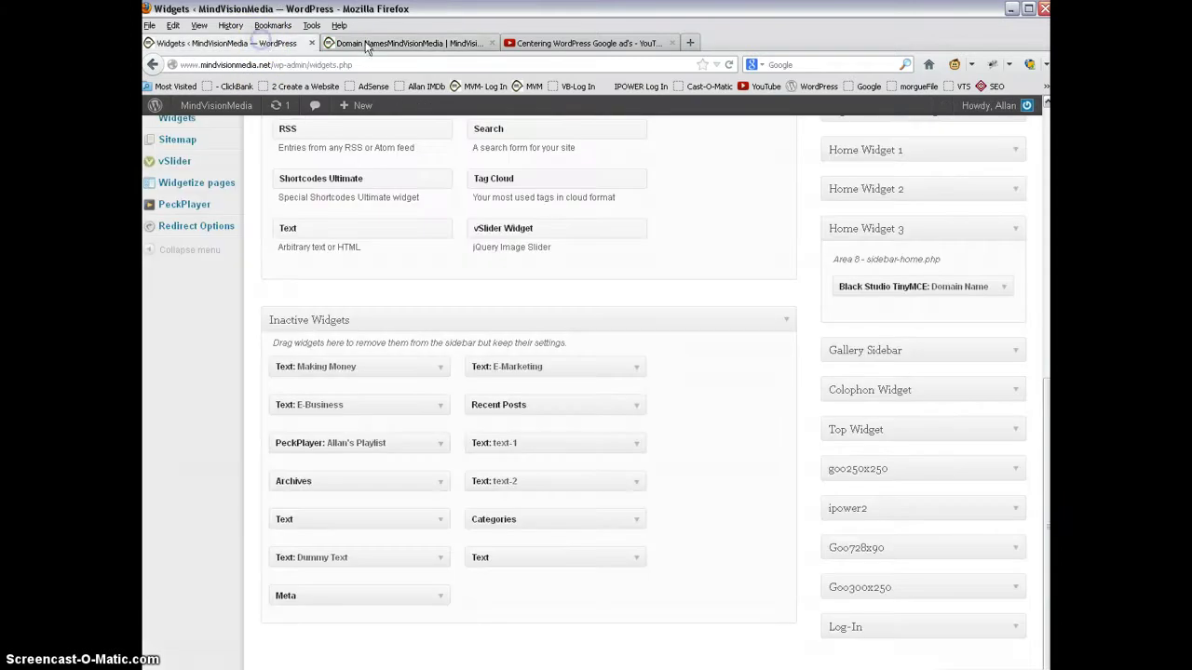
click(492, 44)
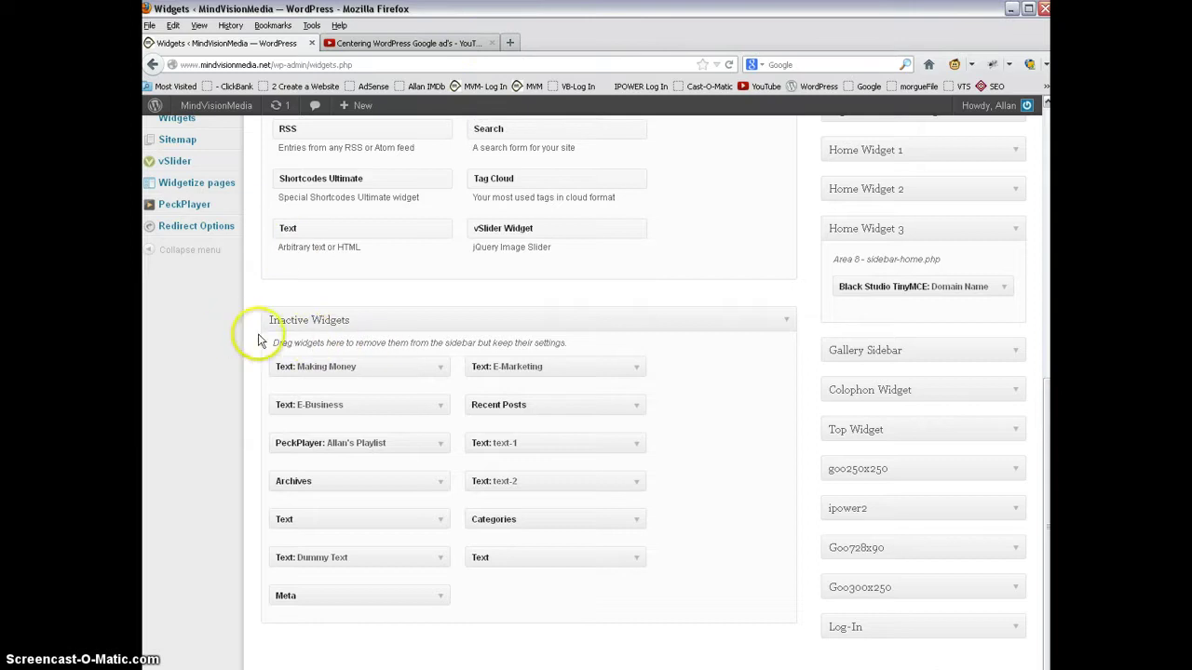
scroll(257, 340, up, 2)
scroll(257, 341, up, 1)
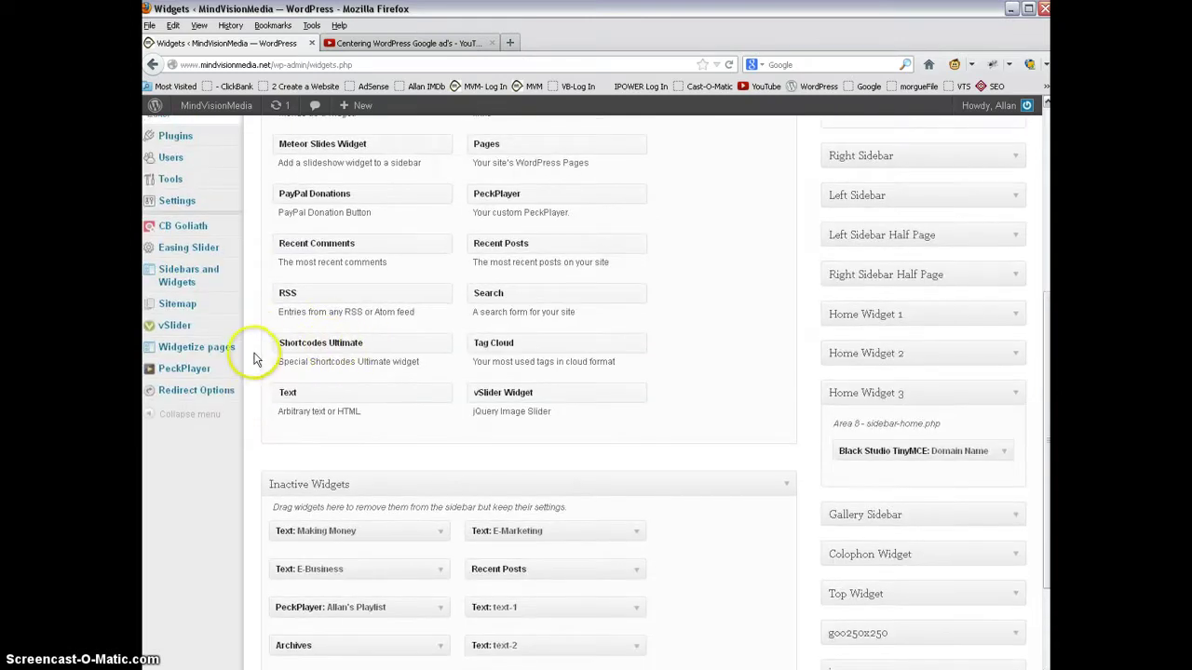
scroll(251, 361, up, 6)
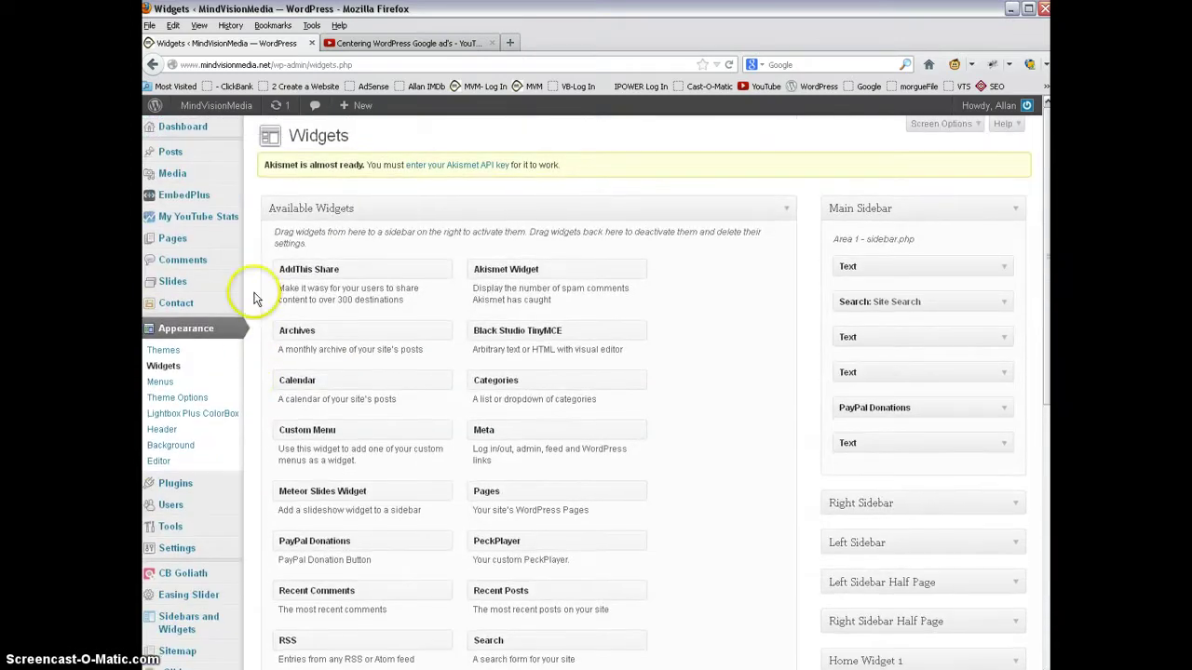
mouse_move(191, 241)
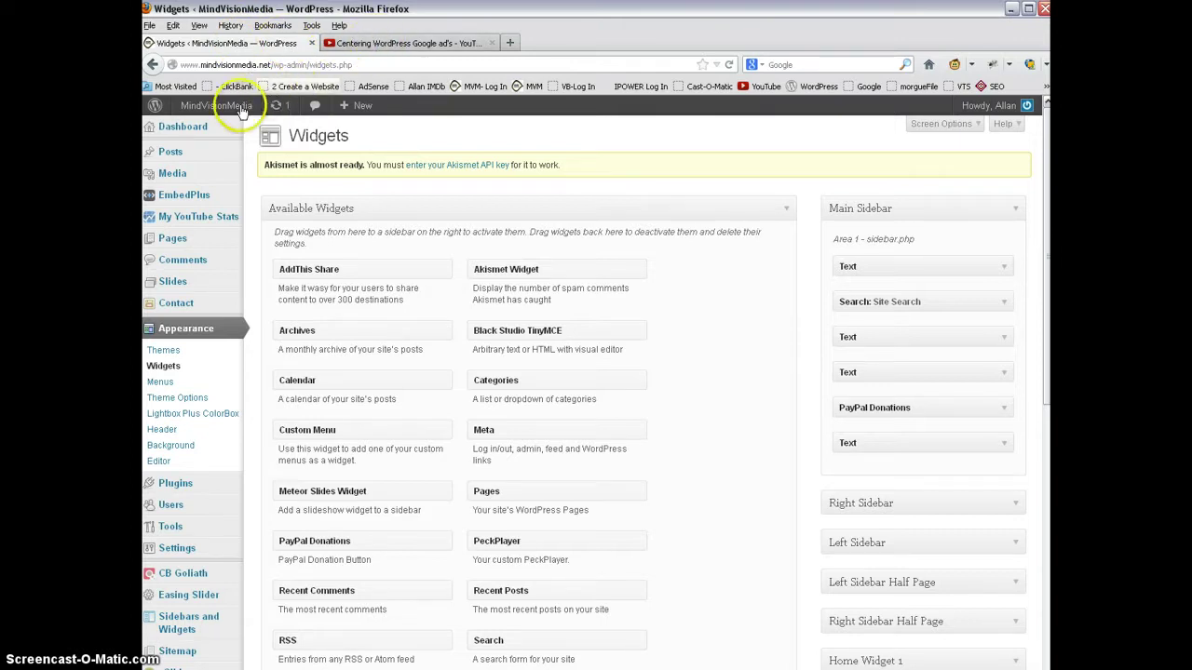
mouse_move(208, 113)
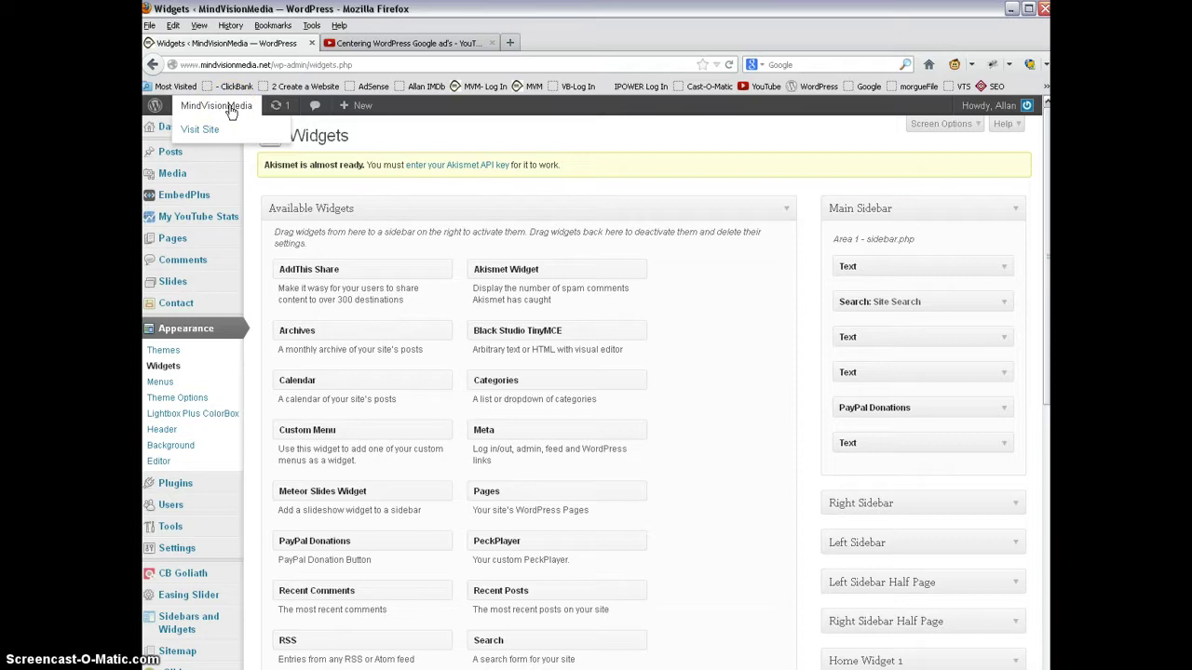
Open the MindVisionMedia site from the admin bar in a new tab, review its home widgets, and return.
click(230, 111)
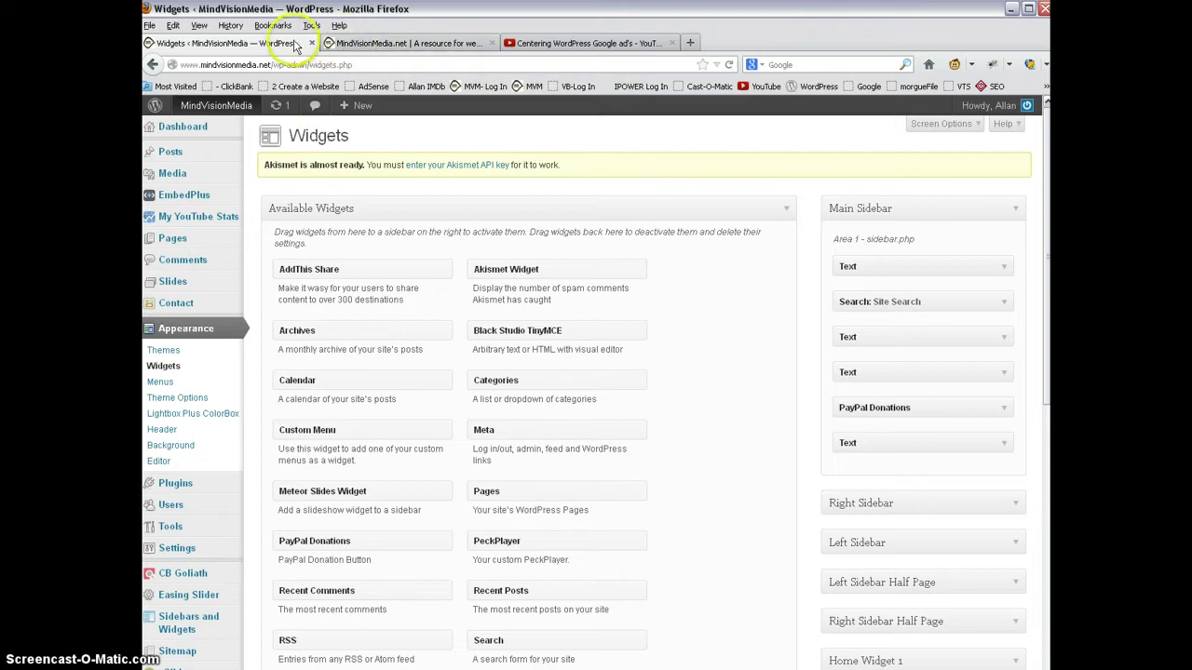
click(372, 47)
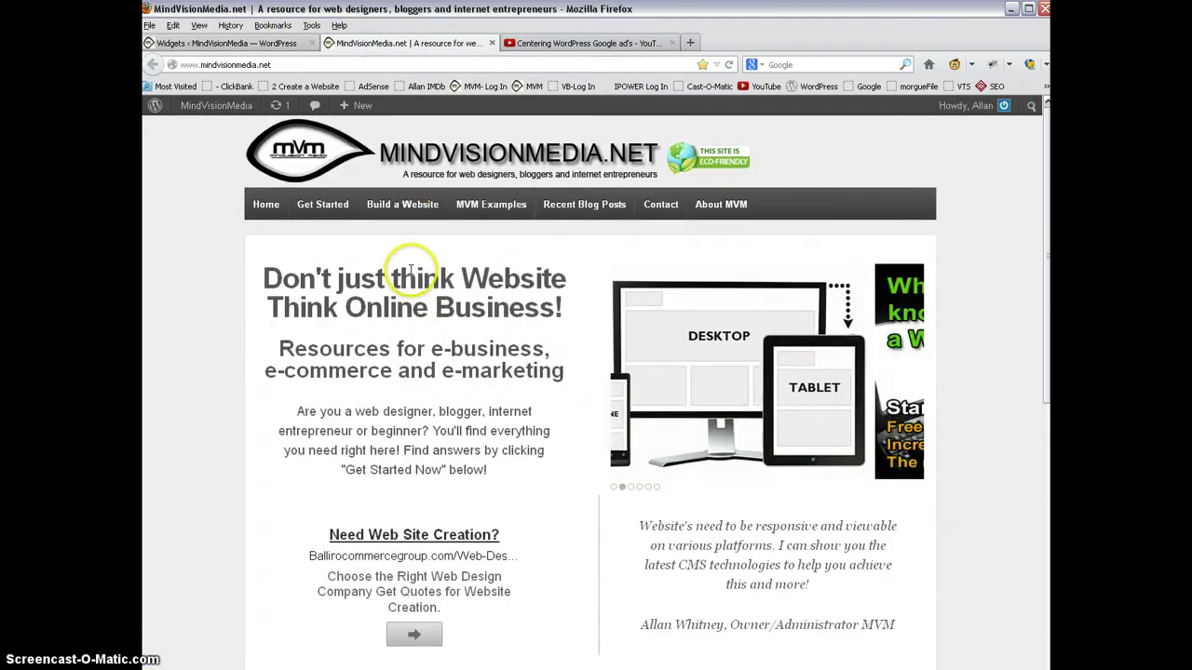
scroll(413, 275, down, 10)
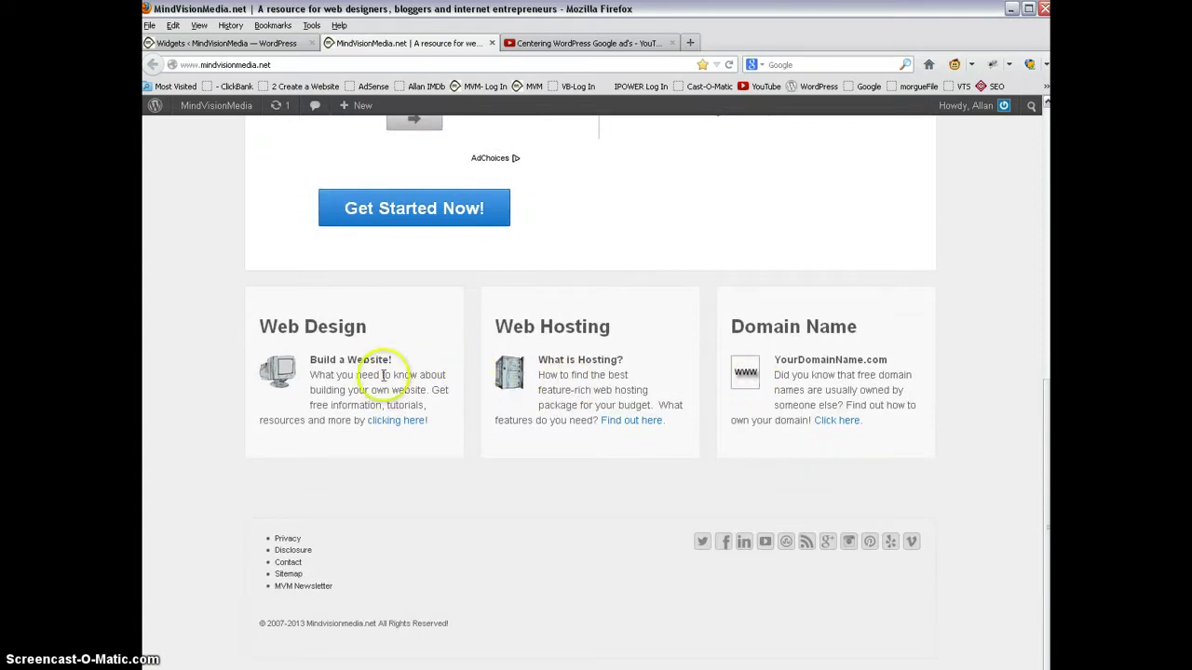
scroll(457, 370, up, 5)
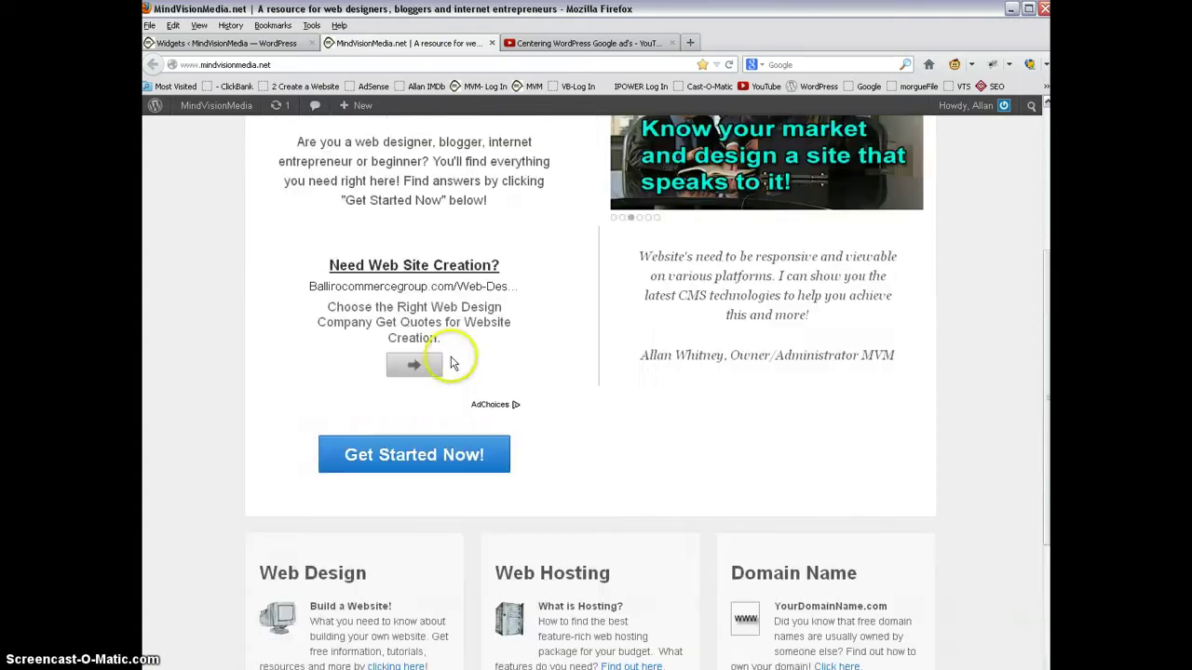
click(219, 45)
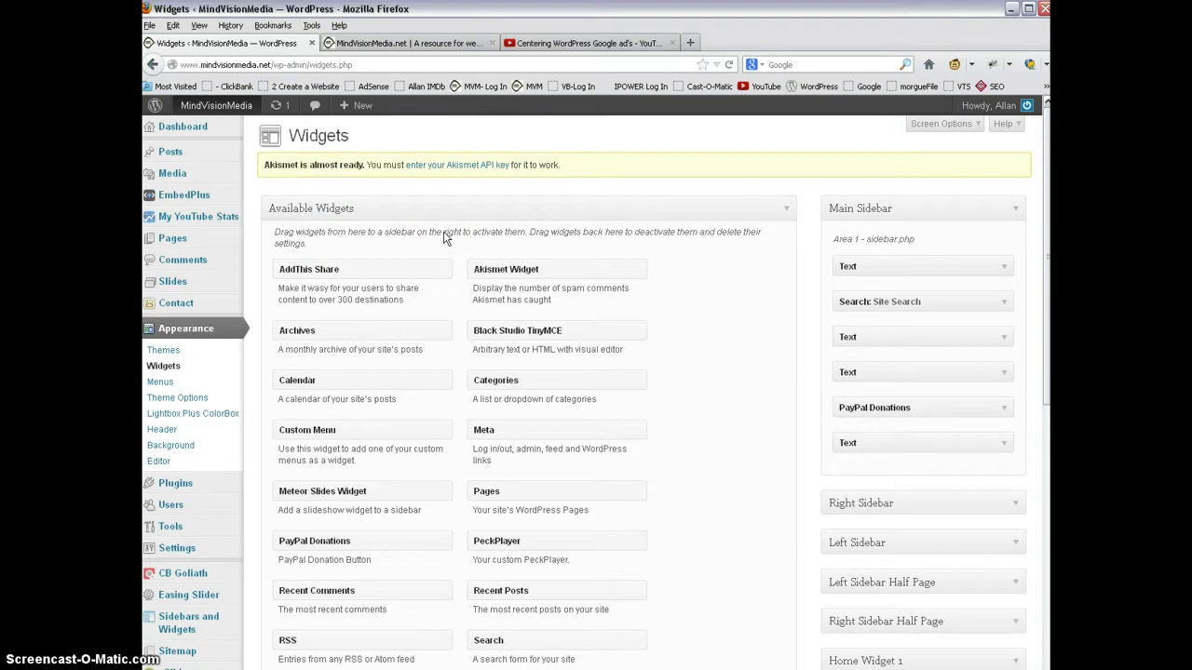
Reload the live home page to see the updated Web Design, Web Hosting and Domain Name boxes.
click(246, 46)
click(380, 45)
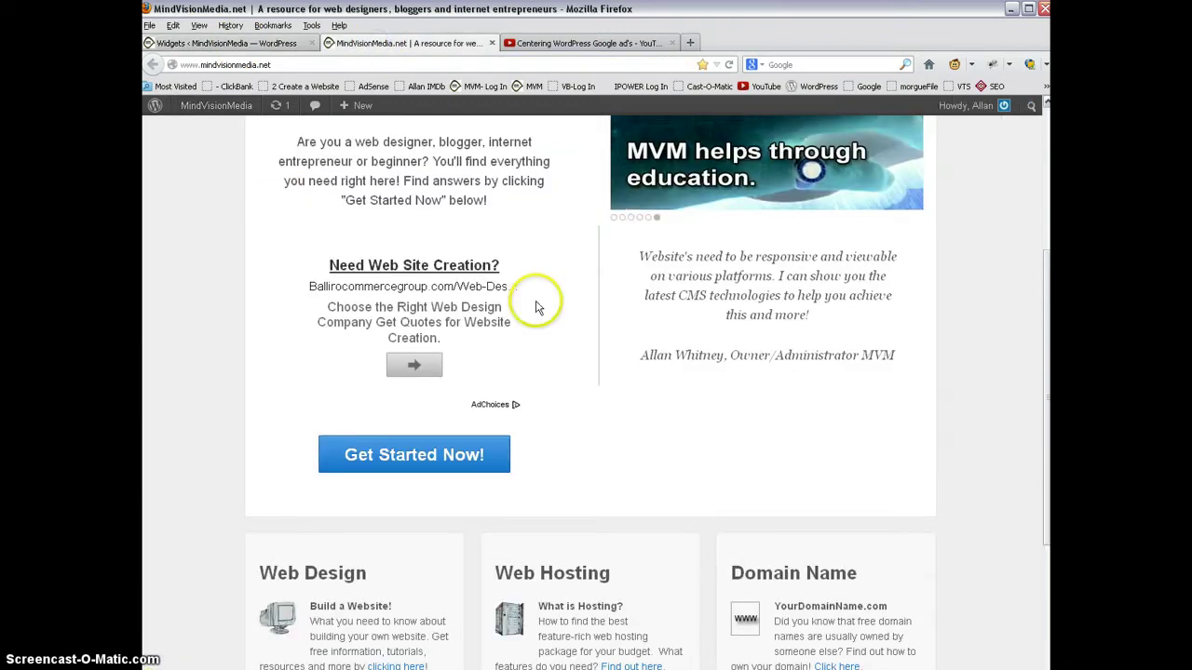
scroll(534, 302, down, 5)
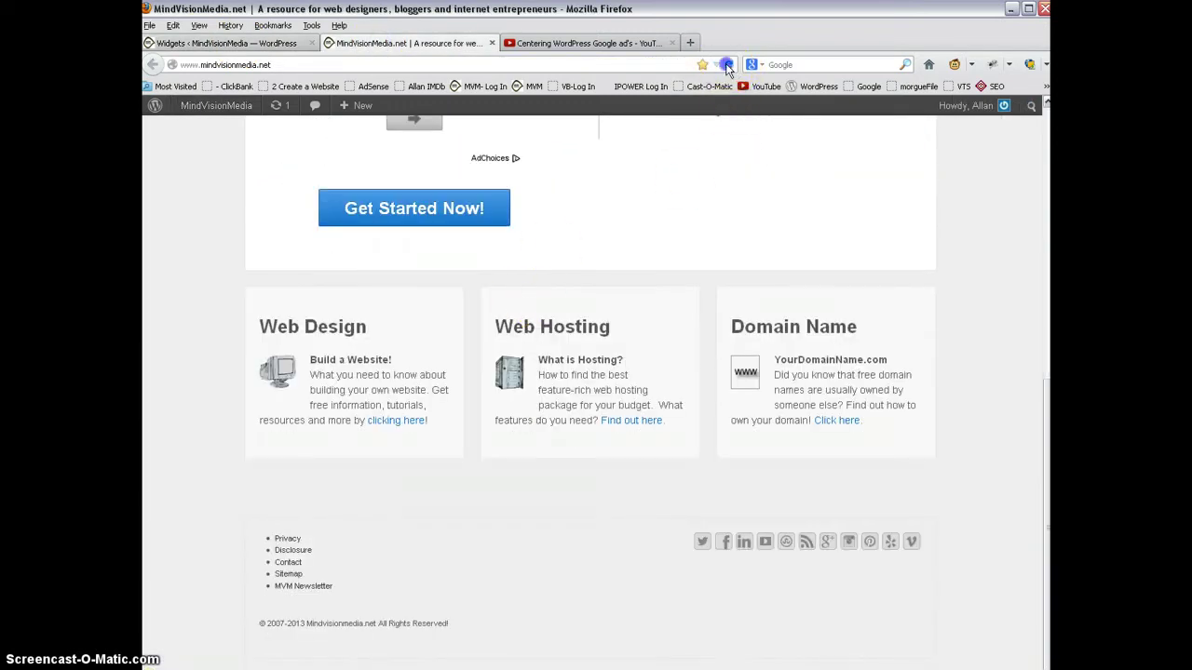
click(727, 66)
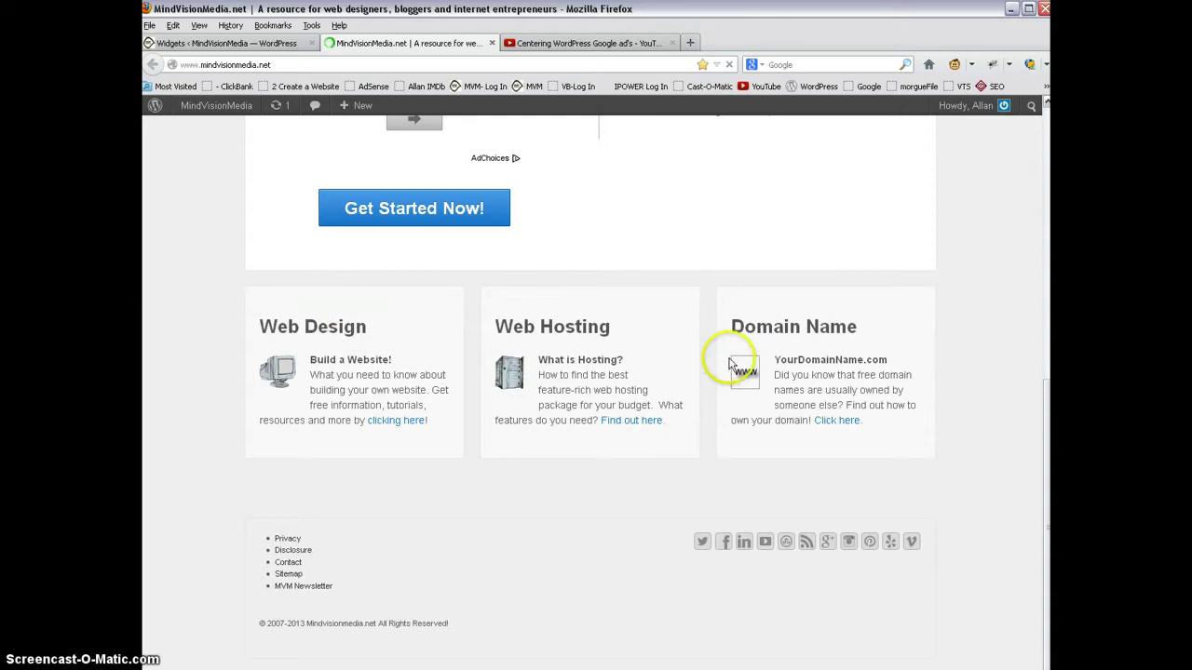